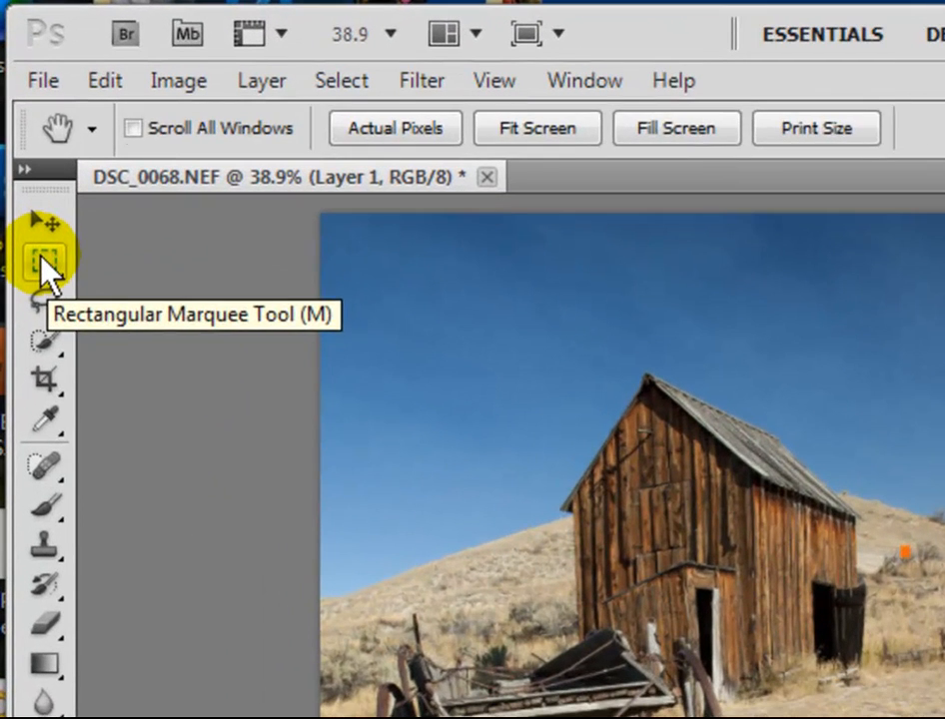
# Select a rectangular area around the barn and wagon with the Rectangular Marquee Tool, and invert the selection to the outer border
pyautogui.click(42, 252)
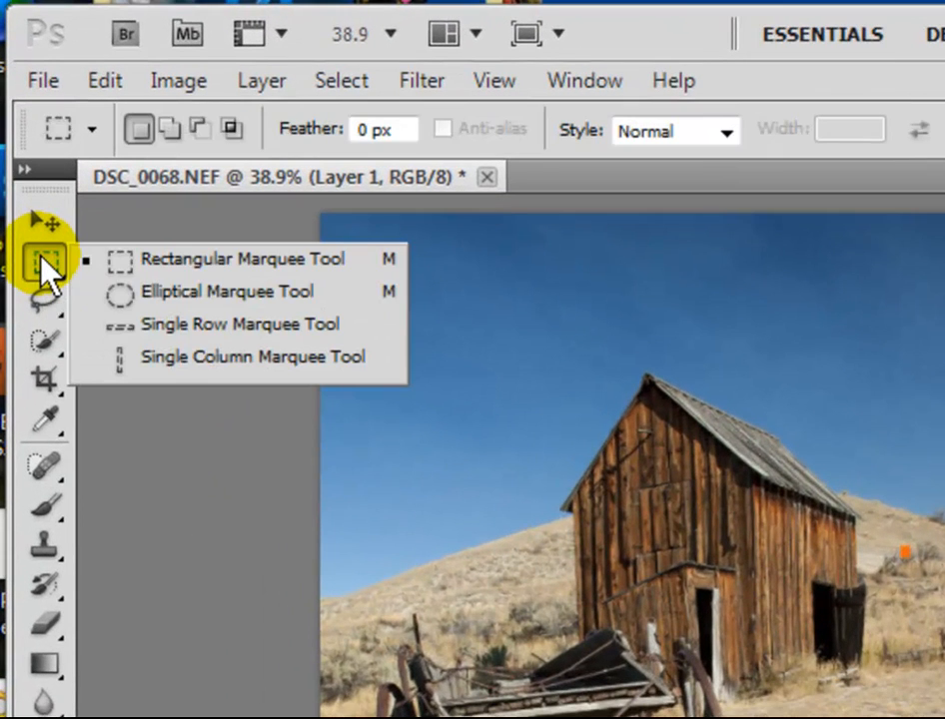
pyautogui.click(185, 265)
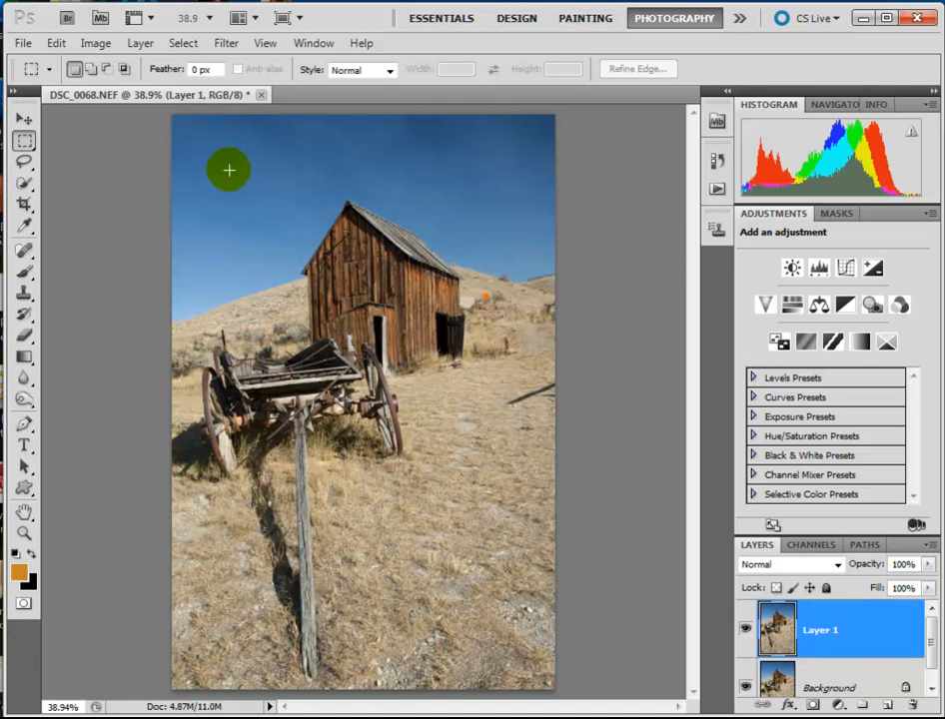
pyautogui.moveTo(226, 169); pyautogui.dragTo(503, 485)
pyautogui.moveTo(495, 582); pyautogui.dragTo(507, 614)
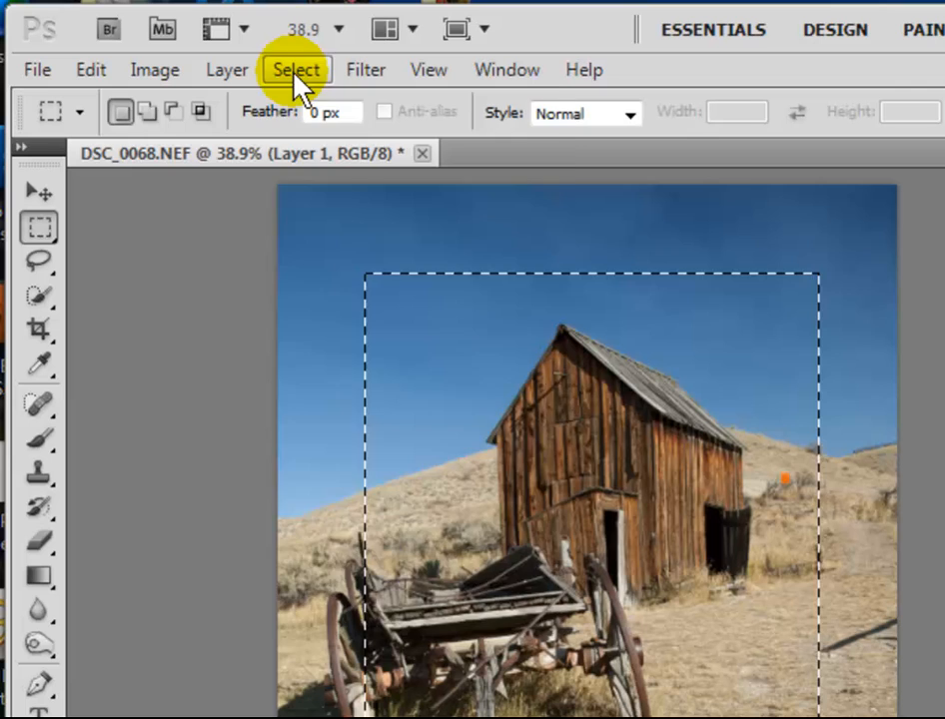
pyautogui.click(286, 70)
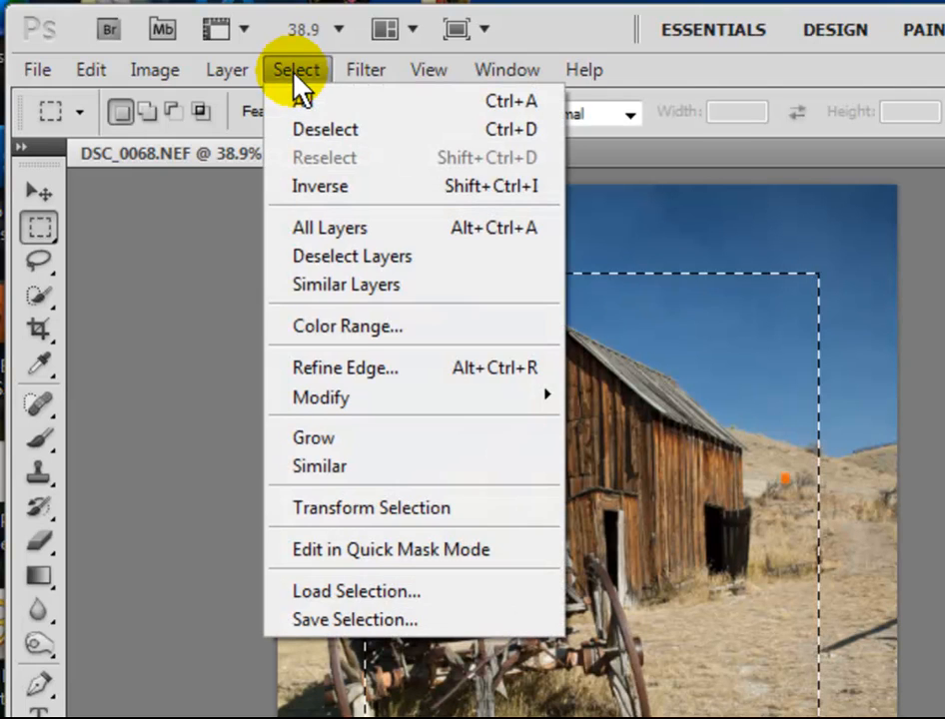
pyautogui.click(311, 184)
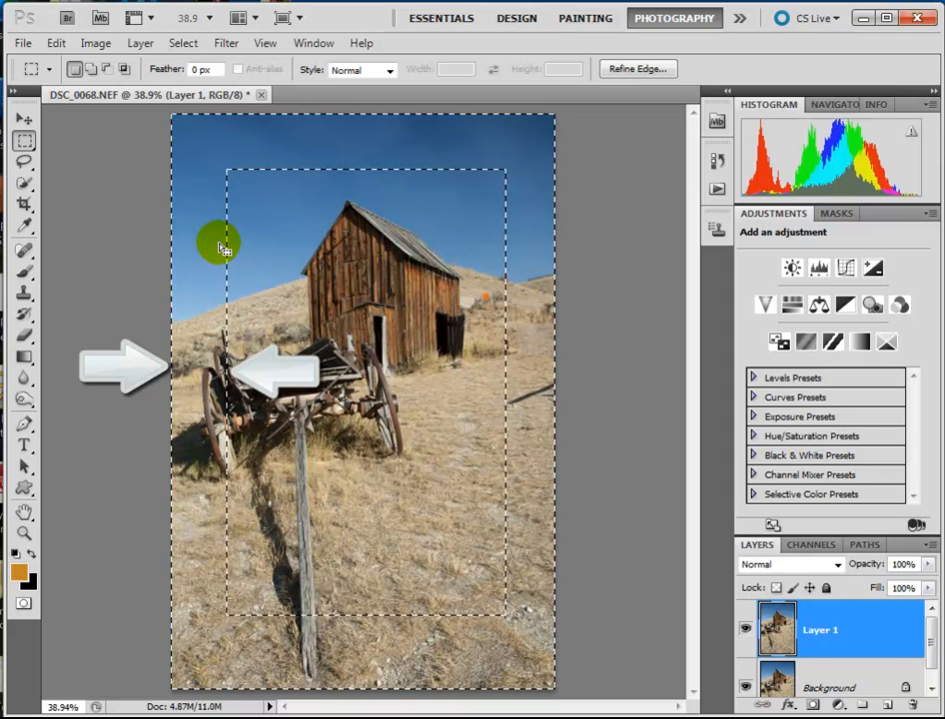
# Feather the border selection by 67.7 px with Refine Edge
pyautogui.click(183, 48)
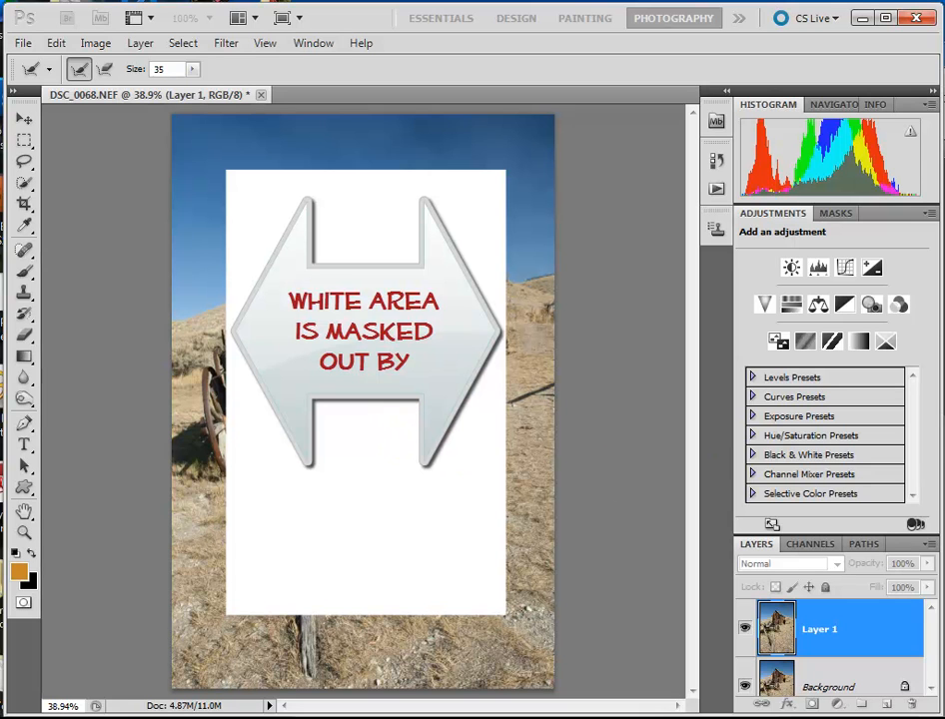
pyautogui.hotkey('ctrl', 'alt', 'r')
pyautogui.moveTo(860, 225); pyautogui.dragTo(682, 167)
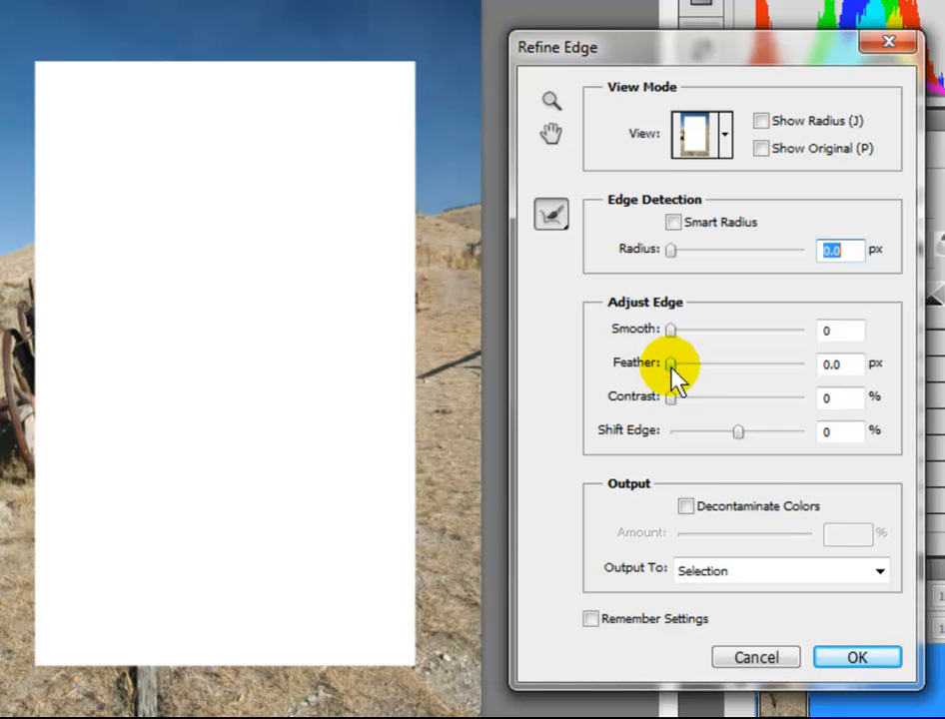
pyautogui.moveTo(671, 368); pyautogui.dragTo(769, 366)
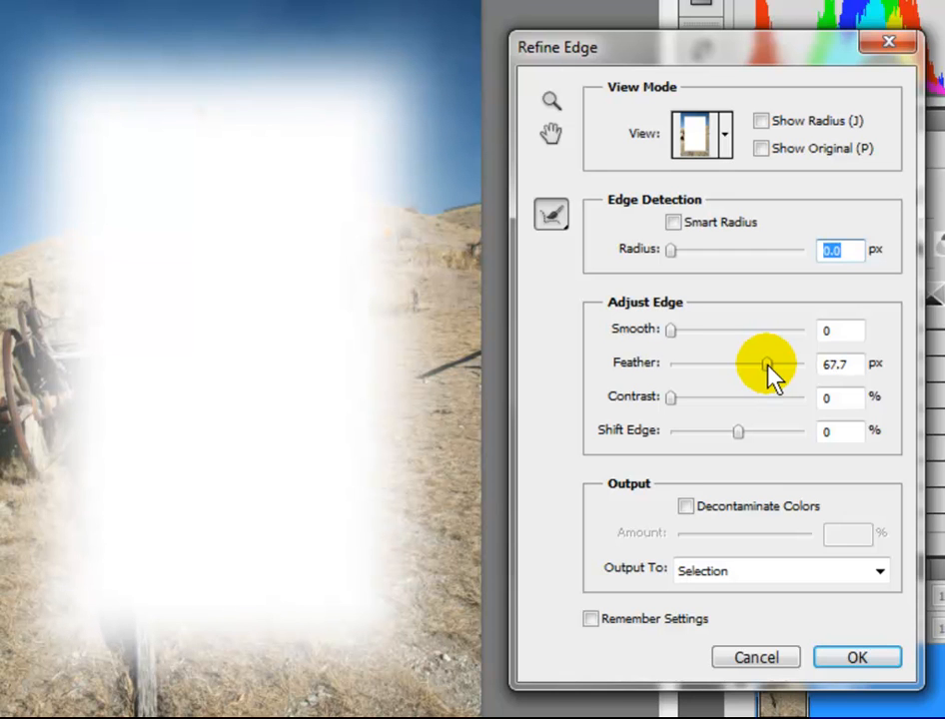
pyautogui.click(768, 366)
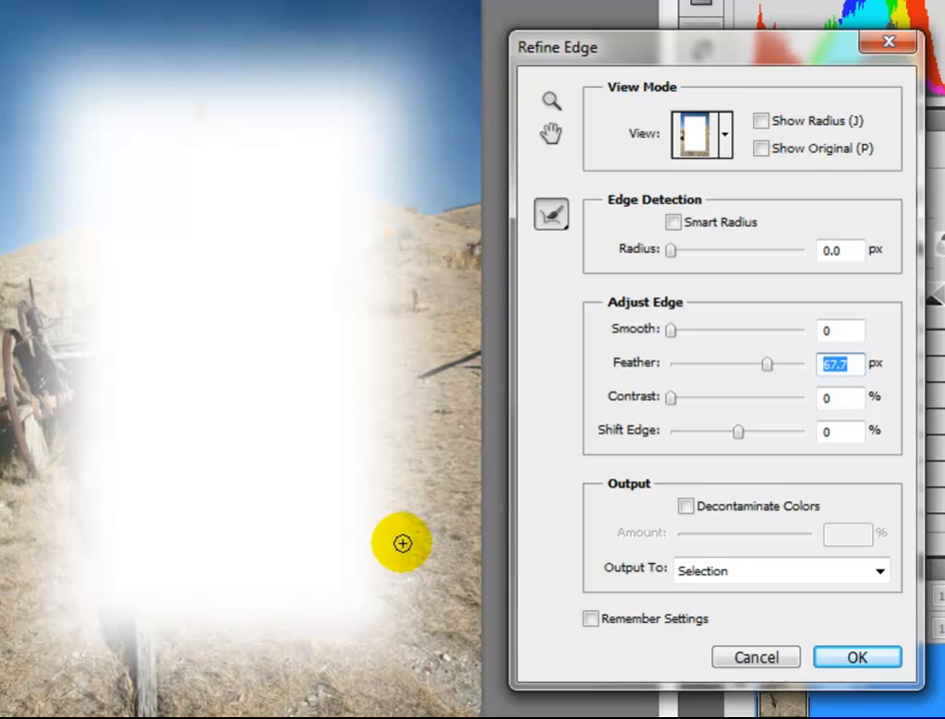
pyautogui.click(848, 661)
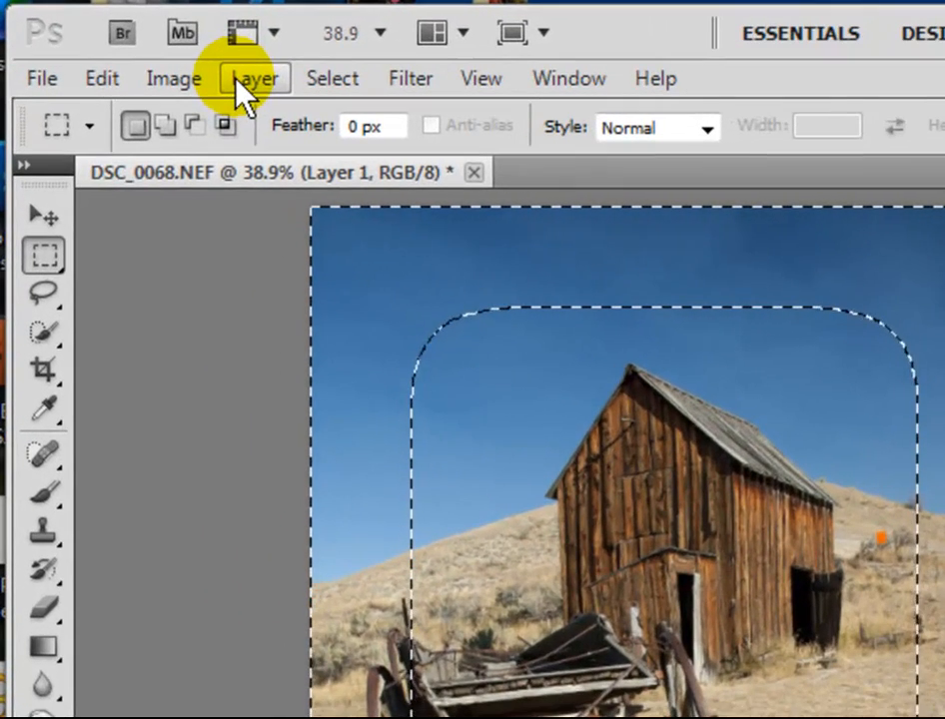
# Darken the selected border of Layer 1 with Brightness/Contrast at brightness -22, checking the preview, and deselect
pyautogui.click(184, 87)
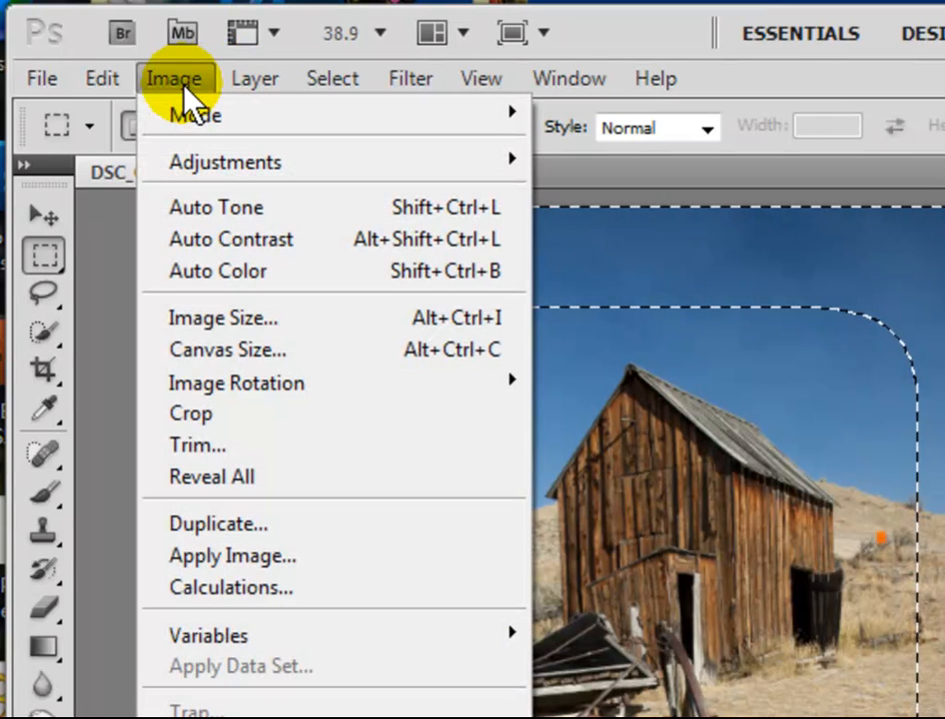
pyautogui.moveTo(205, 165)
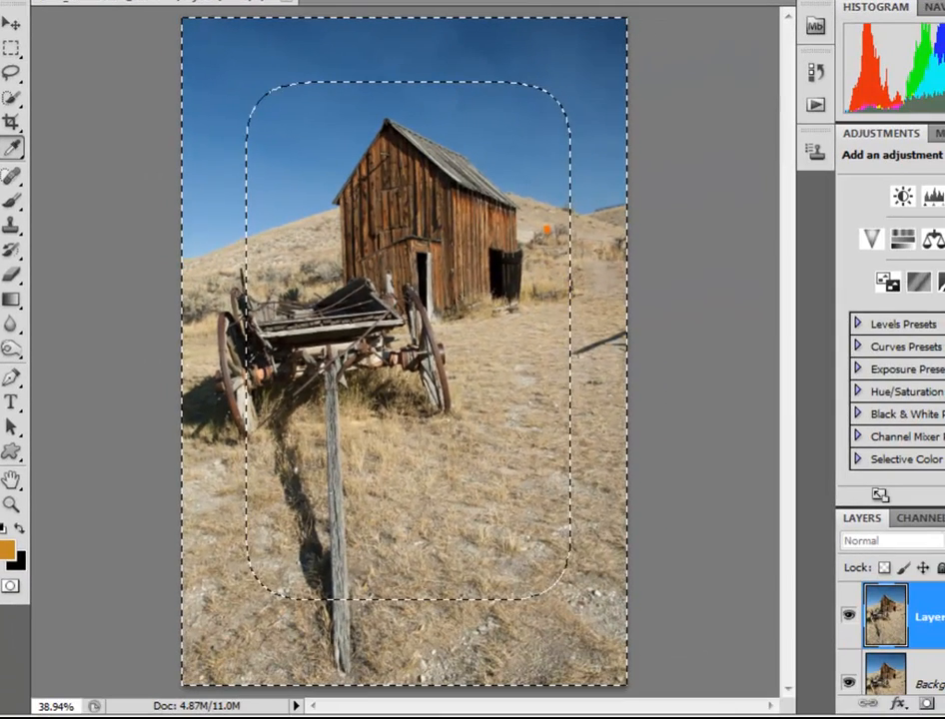
pyautogui.moveTo(944, 250); pyautogui.dragTo(848, 233)
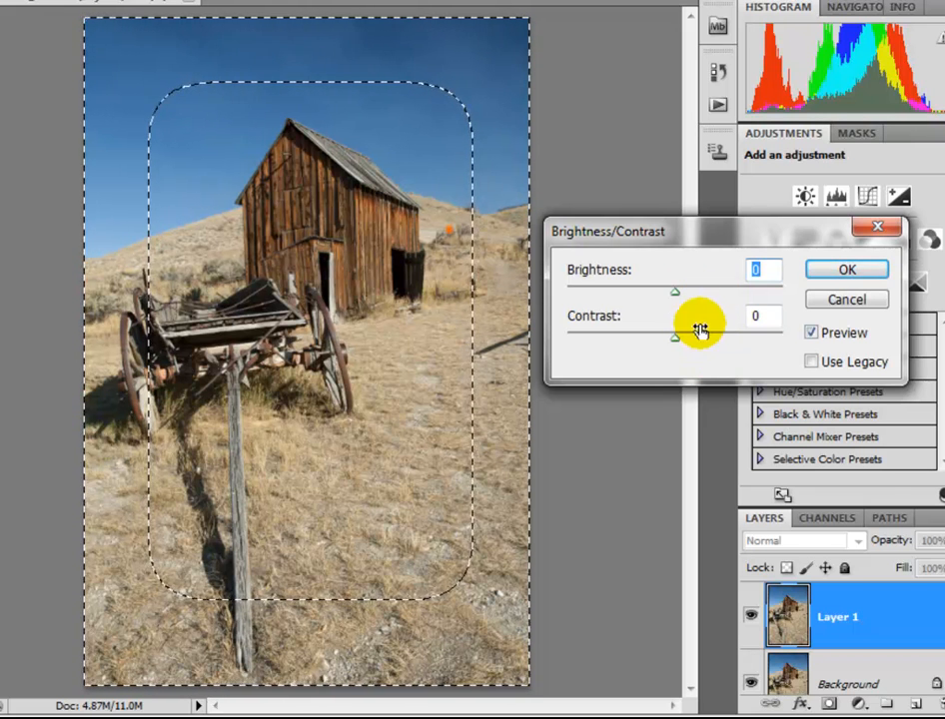
pyautogui.moveTo(675, 289); pyautogui.dragTo(603, 333)
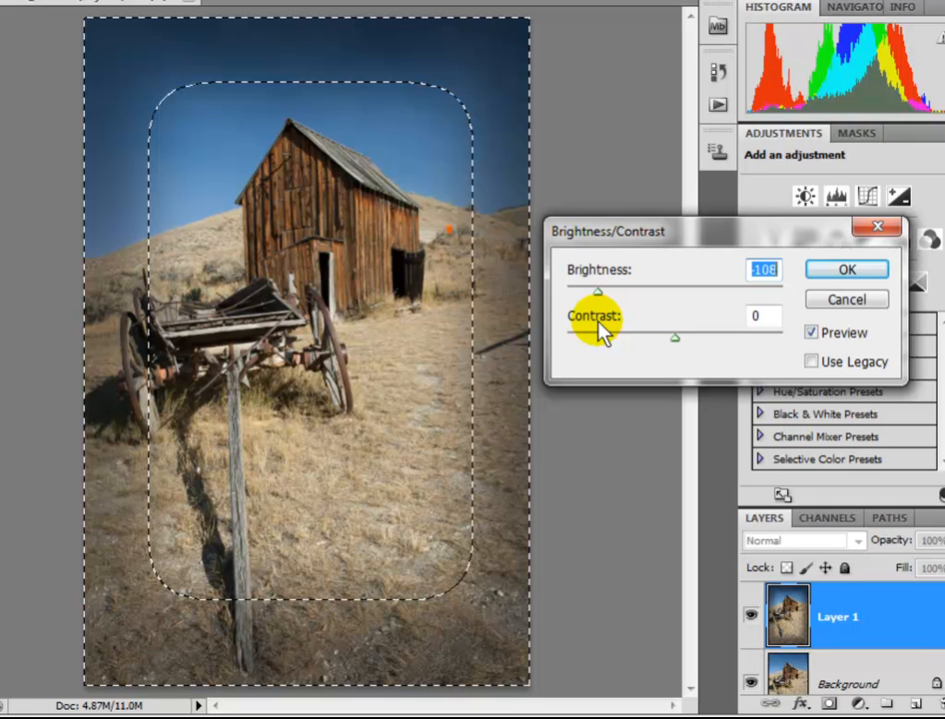
pyautogui.moveTo(601, 333); pyautogui.dragTo(664, 313)
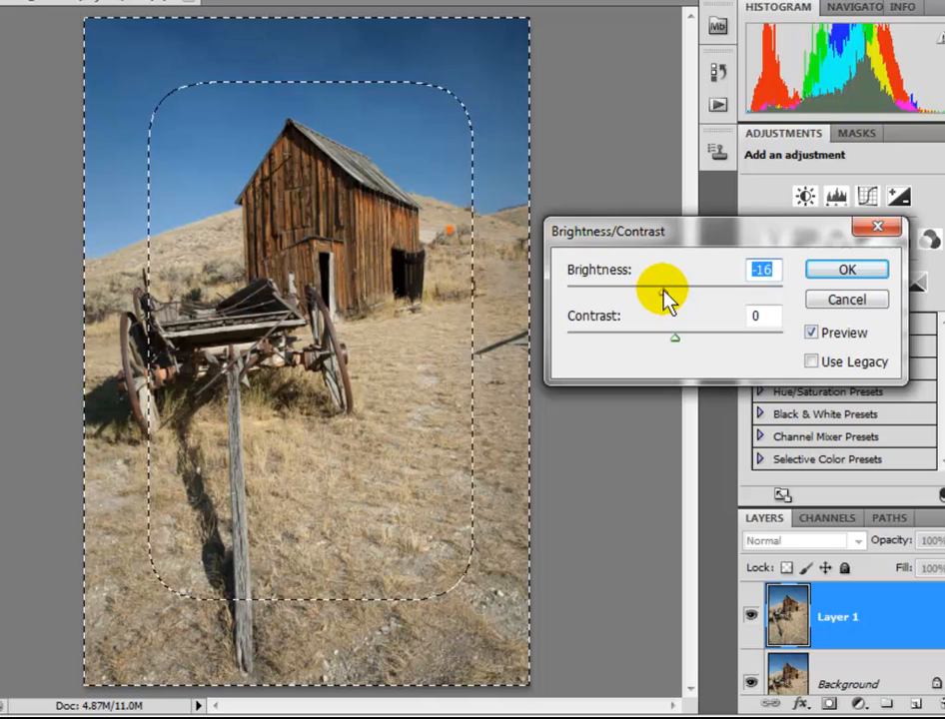
pyautogui.moveTo(664, 297); pyautogui.dragTo(660, 298)
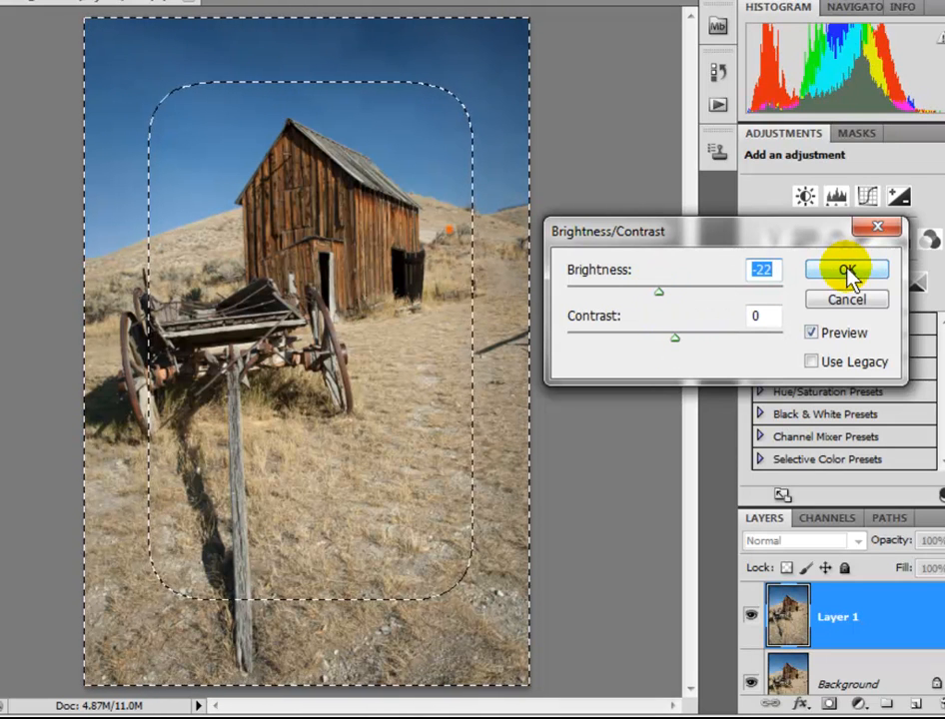
pyautogui.click(812, 336)
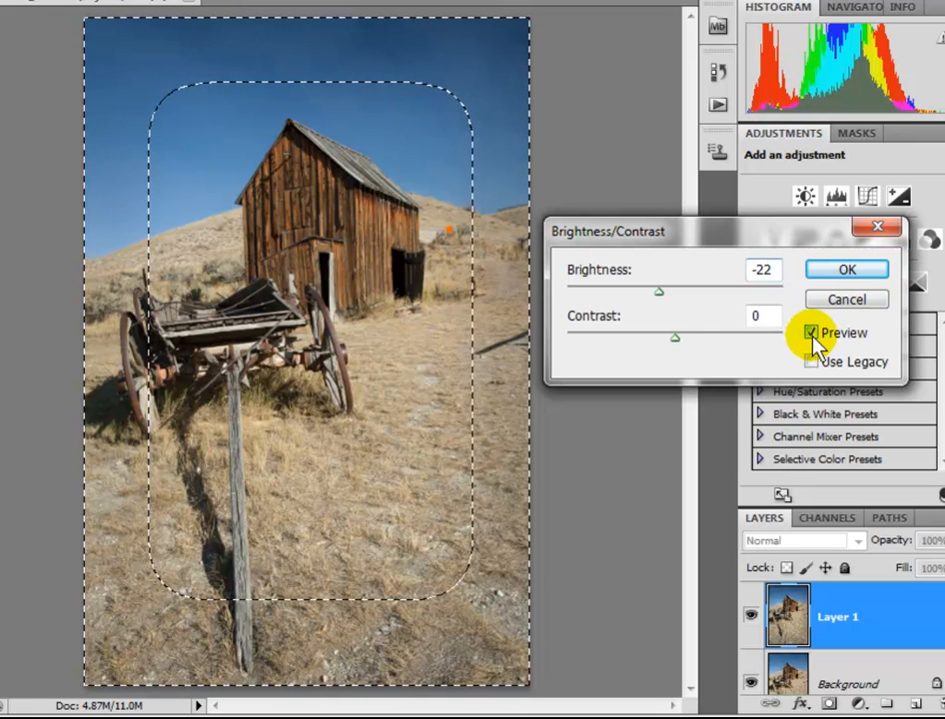
pyautogui.click(812, 335)
pyautogui.click(813, 336)
pyautogui.click(813, 336)
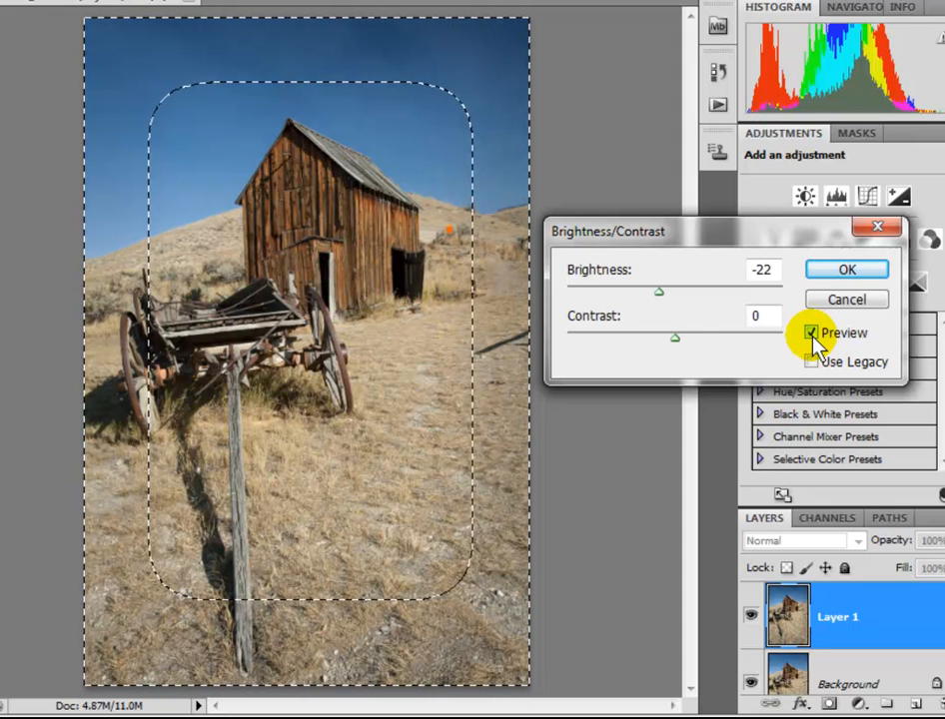
pyautogui.click(828, 270)
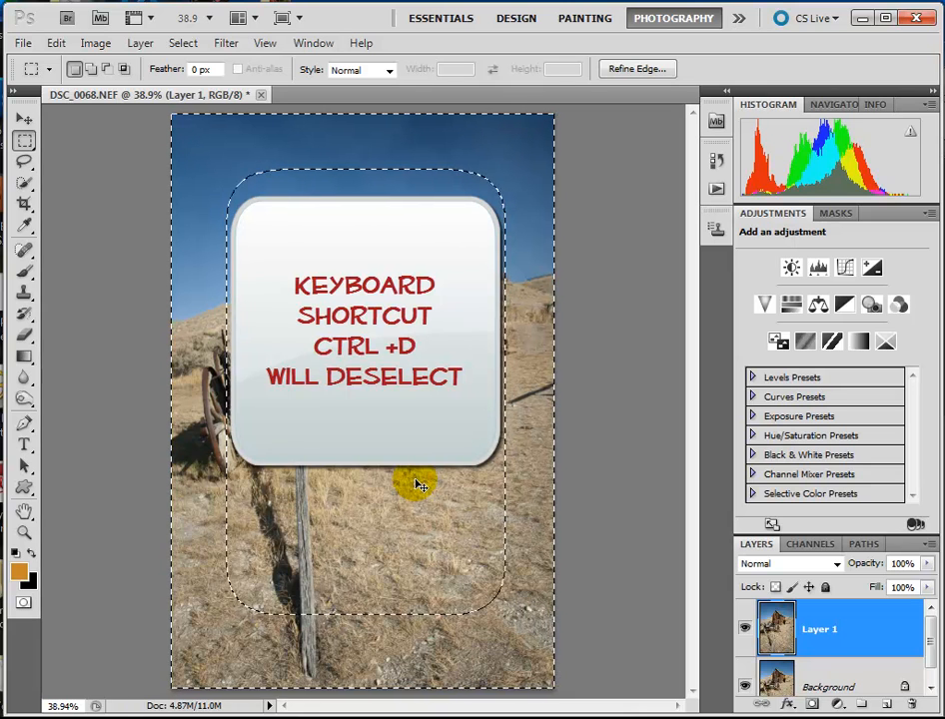
pyautogui.hotkey('ctrl', 'd')
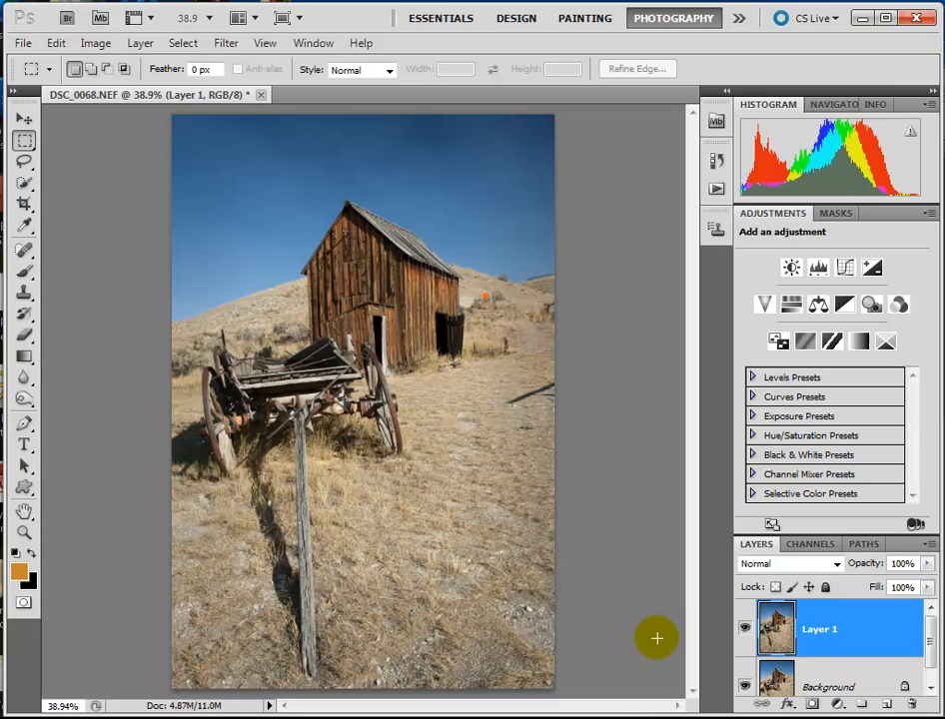
# Switch Layer 1's visibility off and on to compare the darkened edges with the original photo
pyautogui.click(744, 631)
pyautogui.click(744, 632)
pyautogui.click(744, 632)
pyautogui.click(745, 632)
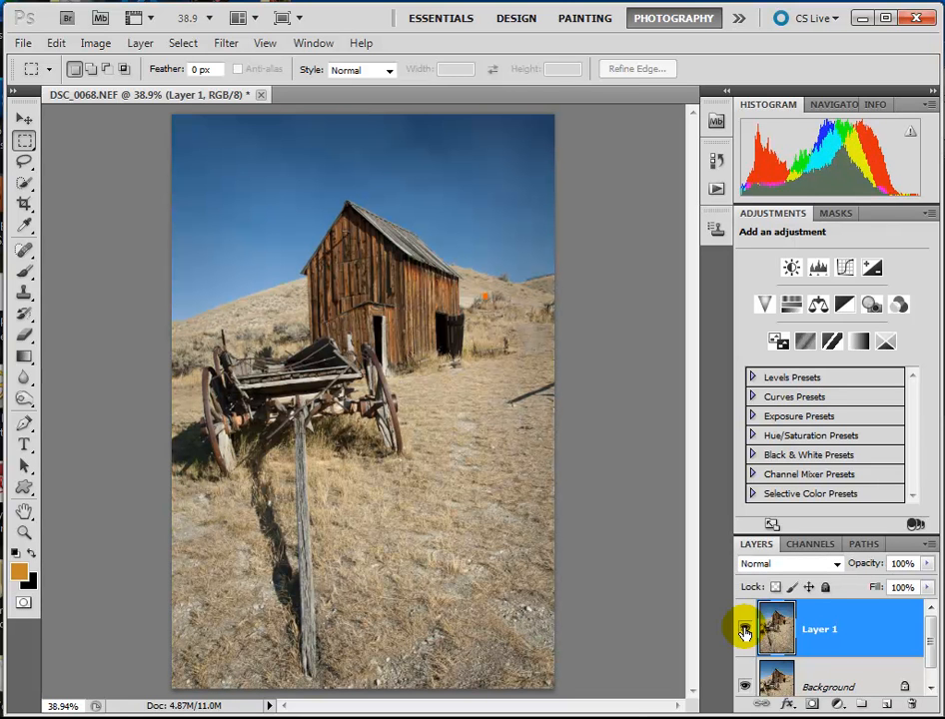
pyautogui.click(744, 632)
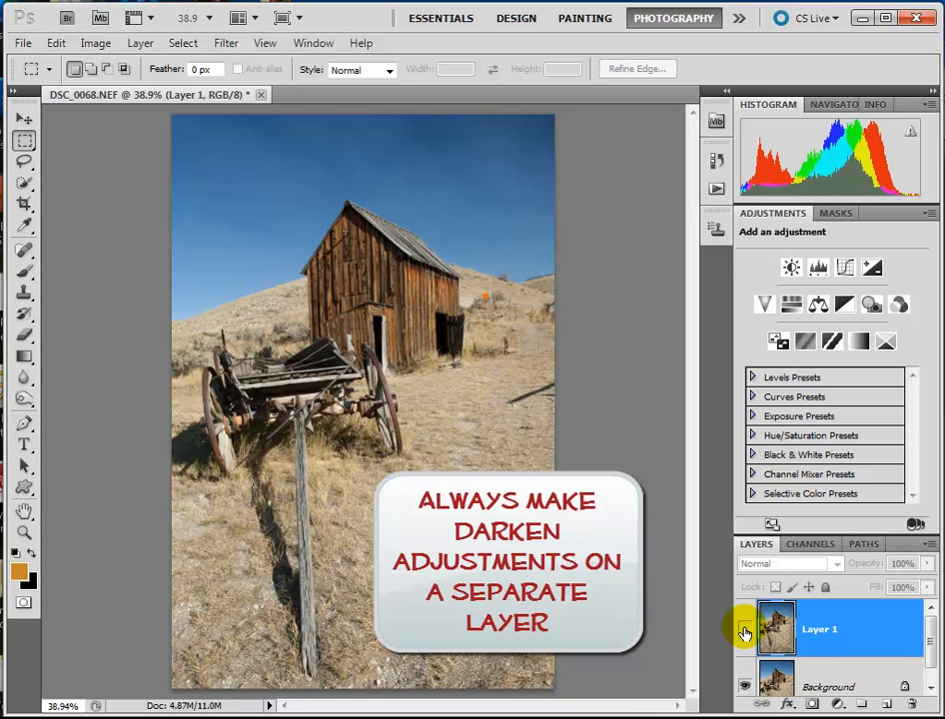
# Delete Layer 1 and duplicate the Background layer as a fresh working layer
pyautogui.click(848, 634)
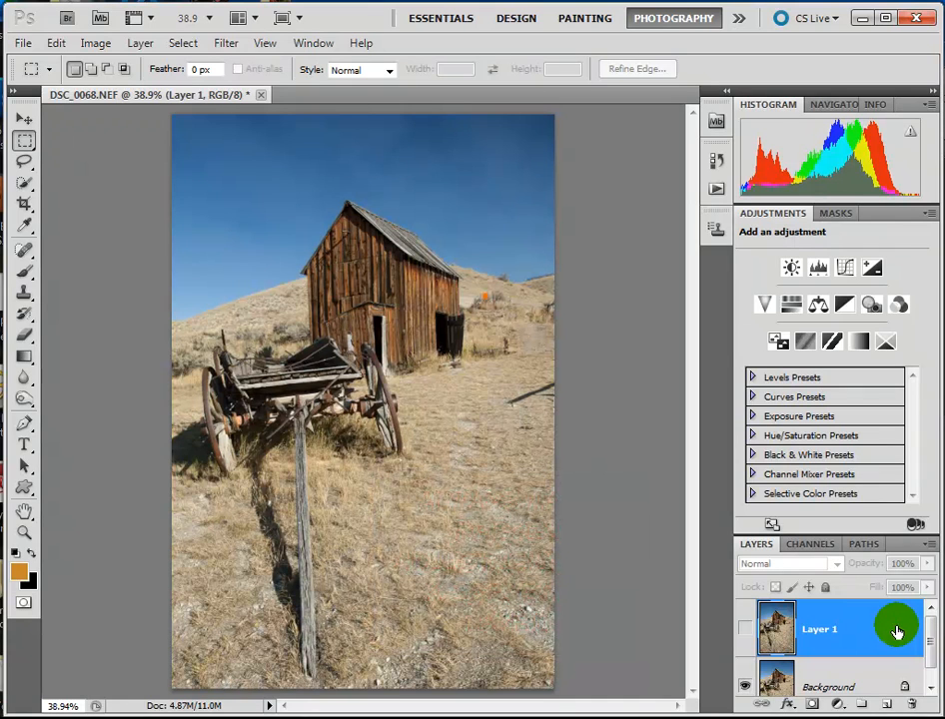
pyautogui.moveTo(897, 632); pyautogui.dragTo(912, 708)
pyautogui.click(866, 625)
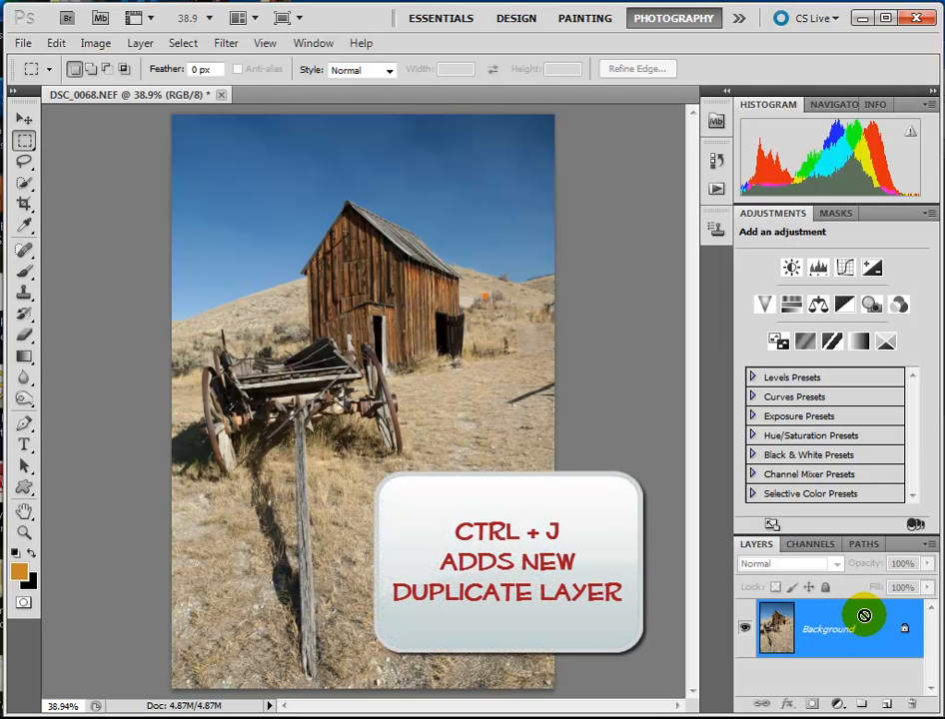
pyautogui.hotkey('ctrl', 'j')
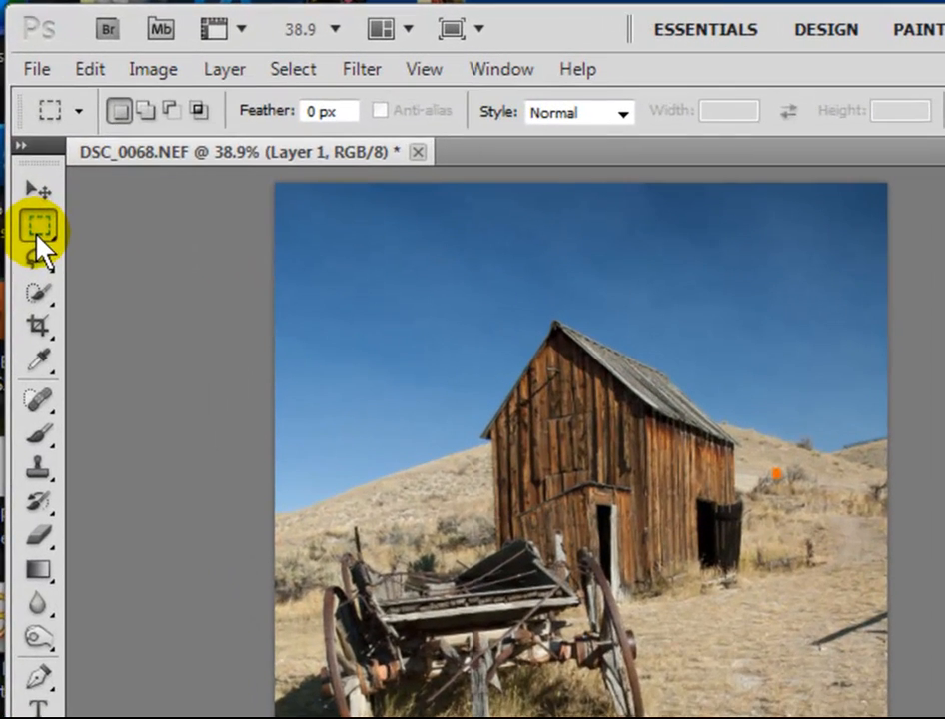
# Draw a tall elliptical selection around the barn and wagon, shift it slightly upward, and invert it to the outer border
pyautogui.click(38, 228)
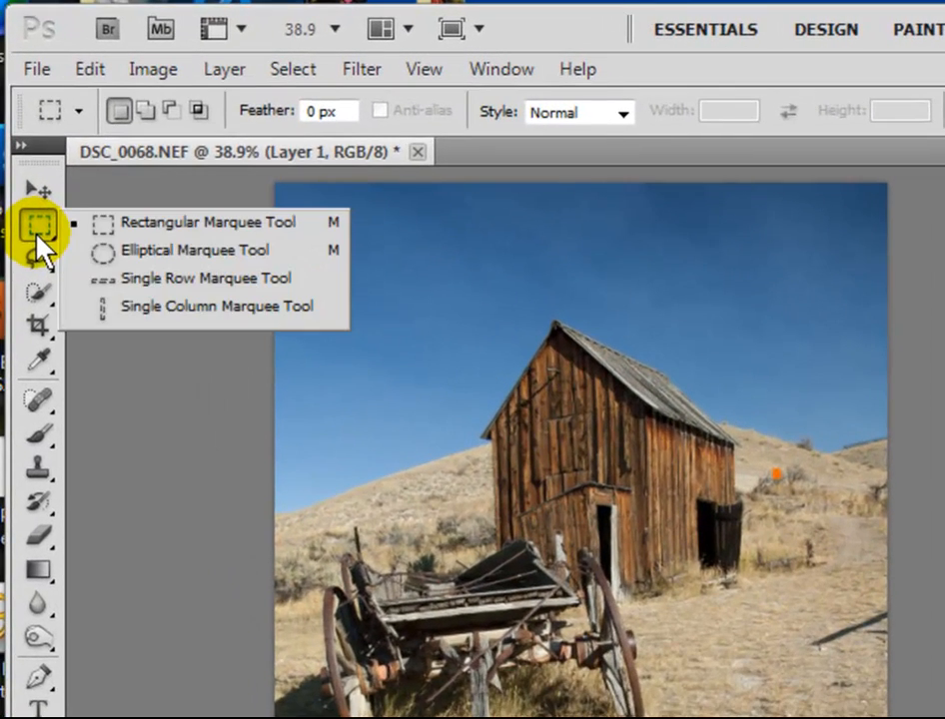
pyautogui.click(121, 257)
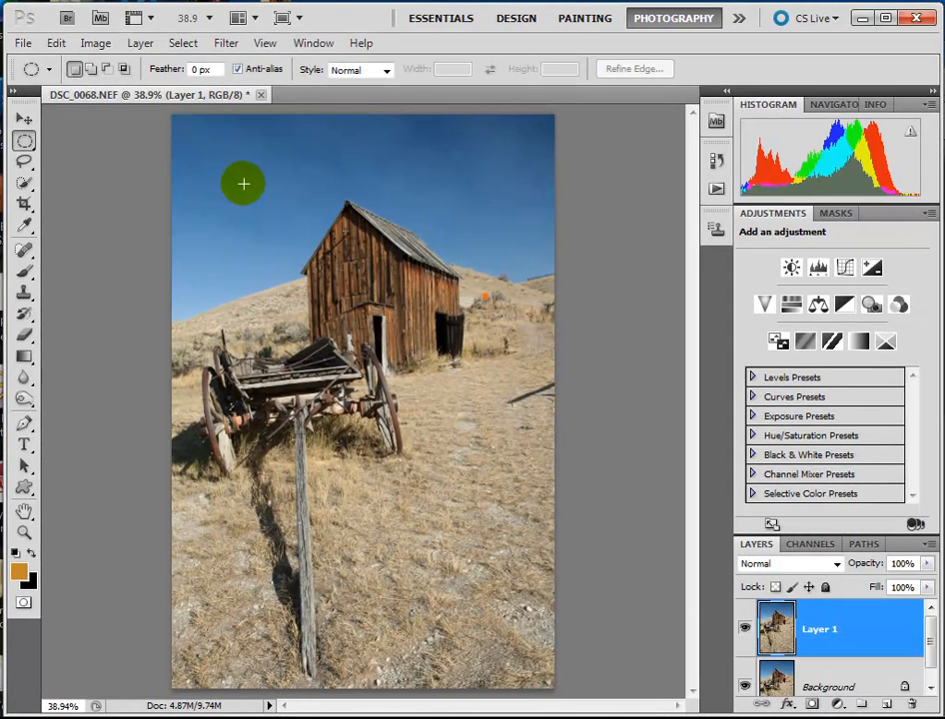
pyautogui.moveTo(237, 182); pyautogui.dragTo(508, 645)
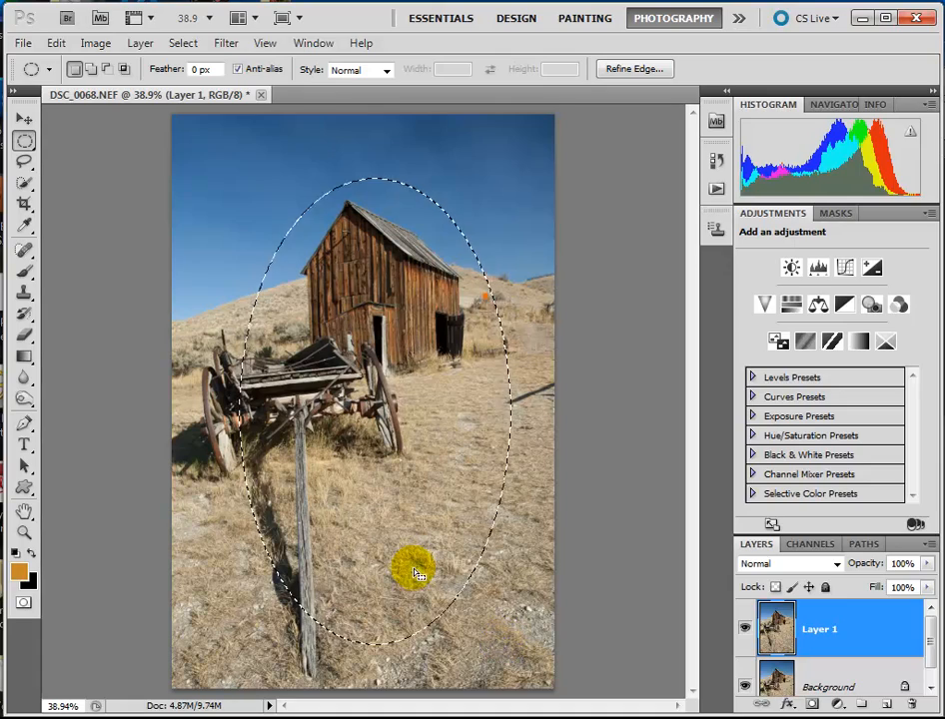
pyautogui.moveTo(375, 531); pyautogui.dragTo(368, 503)
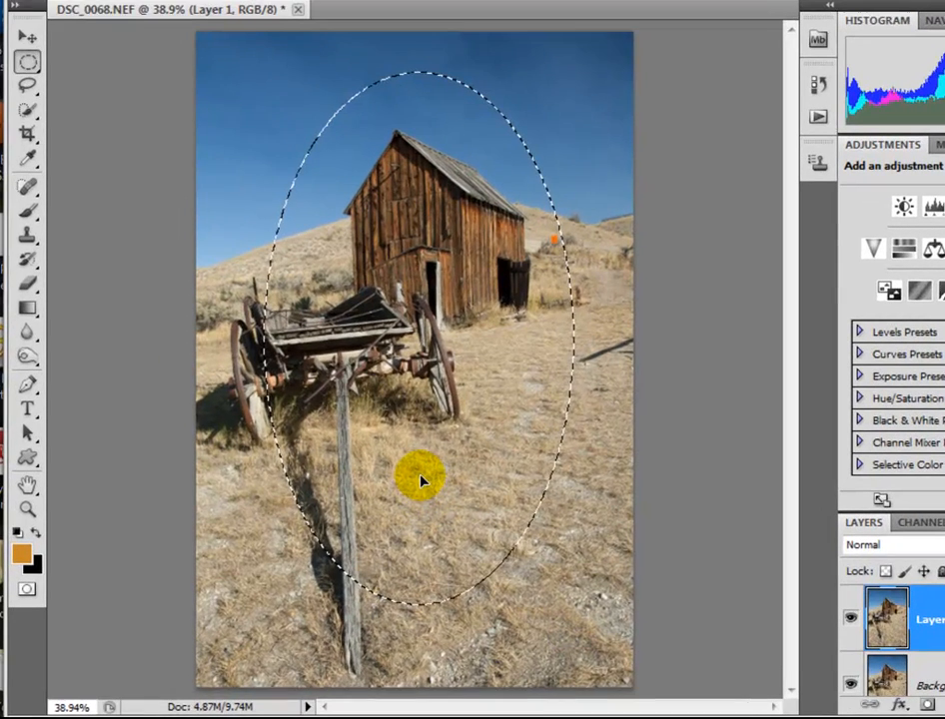
pyautogui.moveTo(421, 481); pyautogui.dragTo(426, 480)
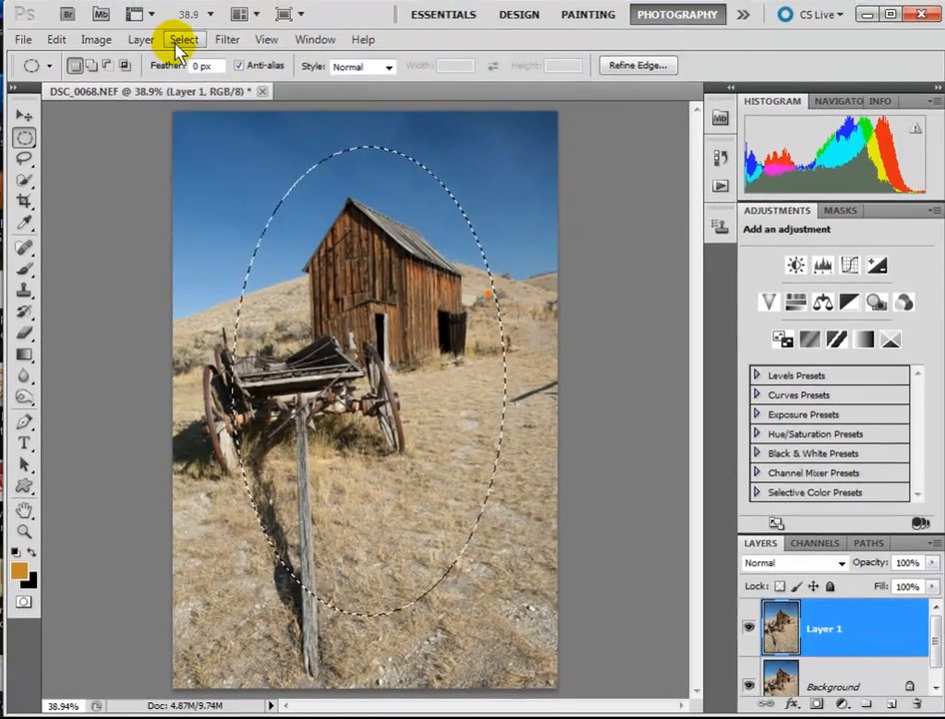
pyautogui.click(182, 43)
pyautogui.click(195, 115)
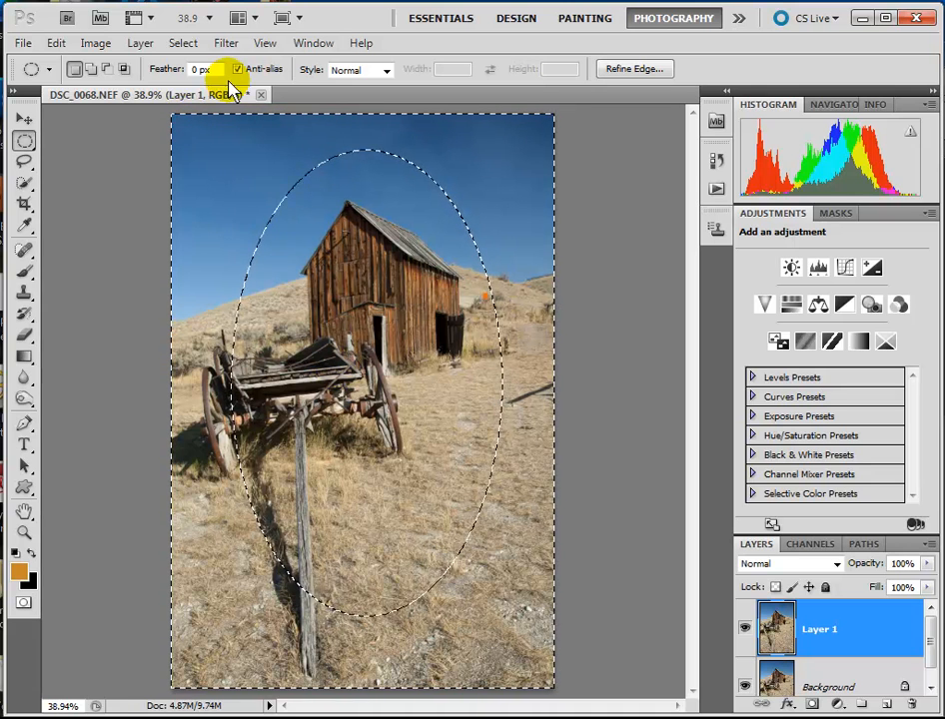
# Feather the inverted elliptical selection by 69.4 px with Refine Edge
pyautogui.click(183, 43)
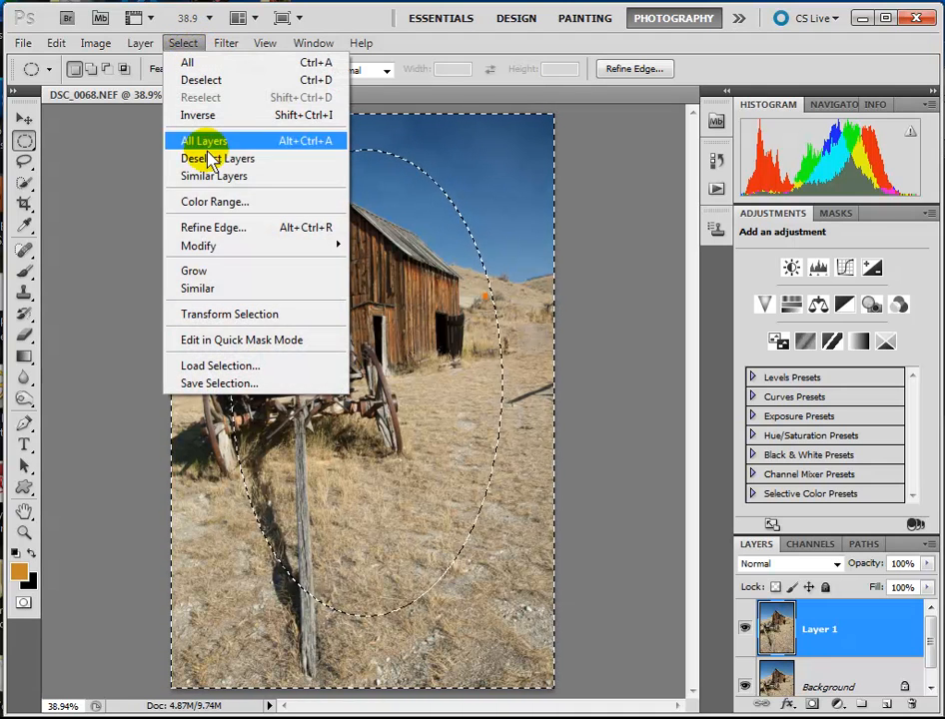
pyautogui.click(225, 227)
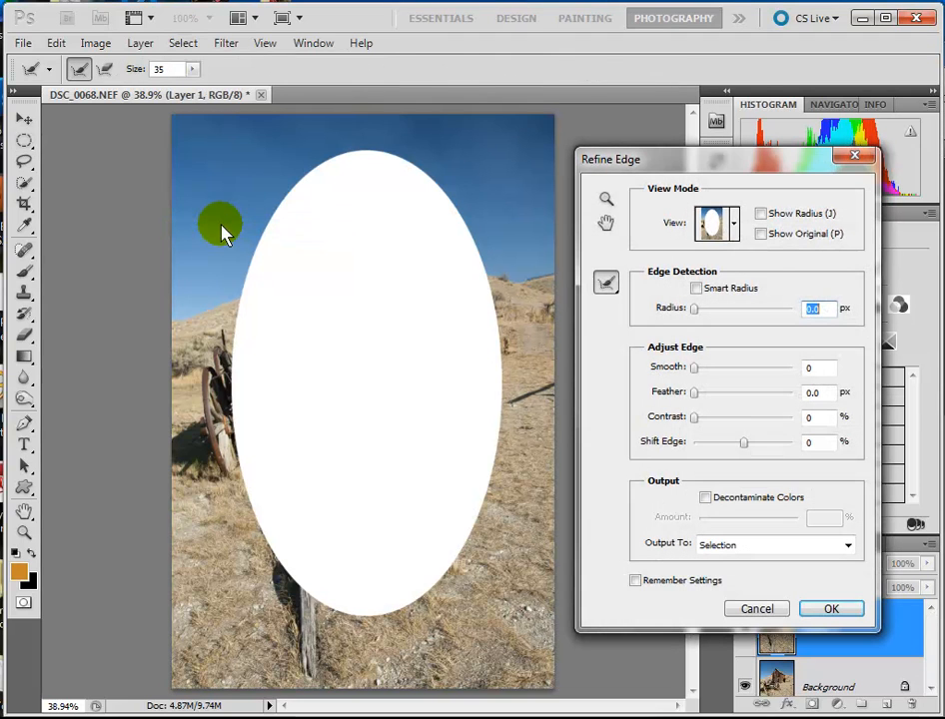
pyautogui.moveTo(701, 393); pyautogui.dragTo(769, 397)
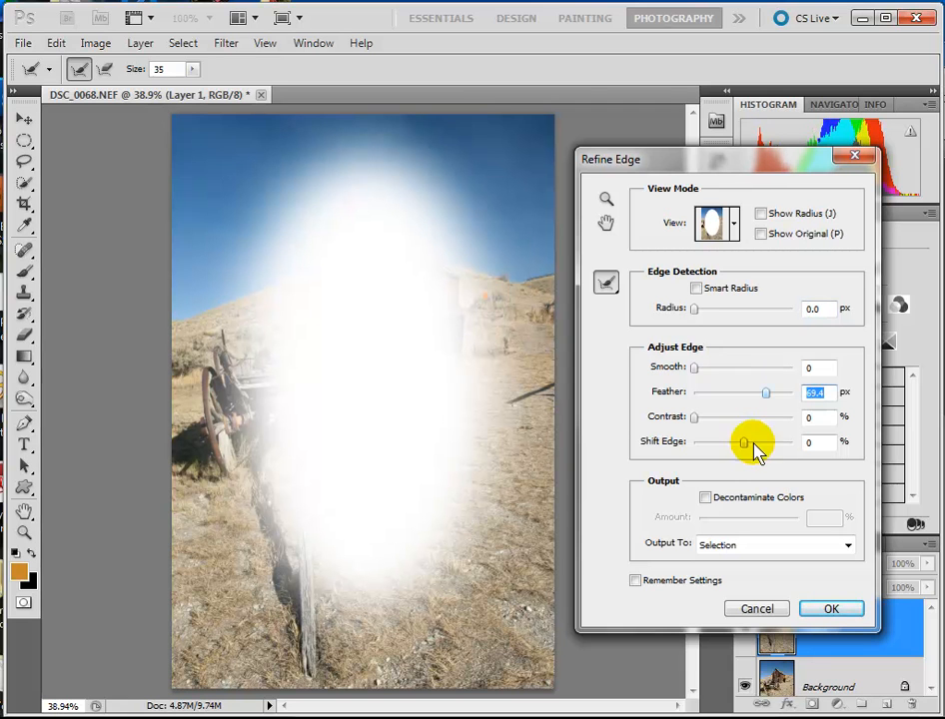
pyautogui.click(831, 609)
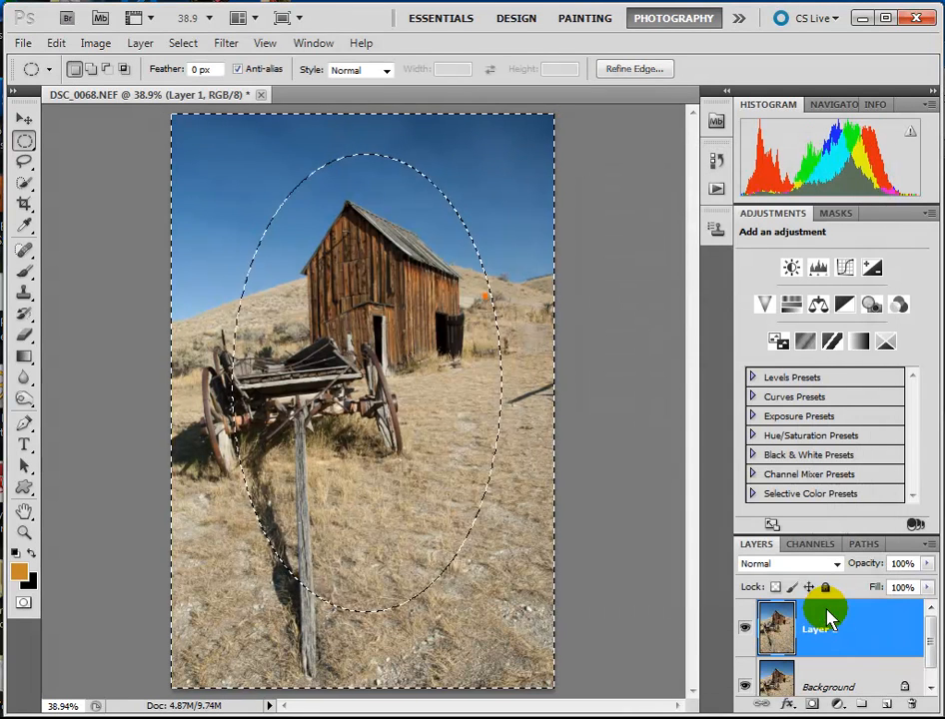
# Darken the feathered outer border of Layer 1 with a Brightness adjustment of -18, and deselect the area
pyautogui.click(97, 43)
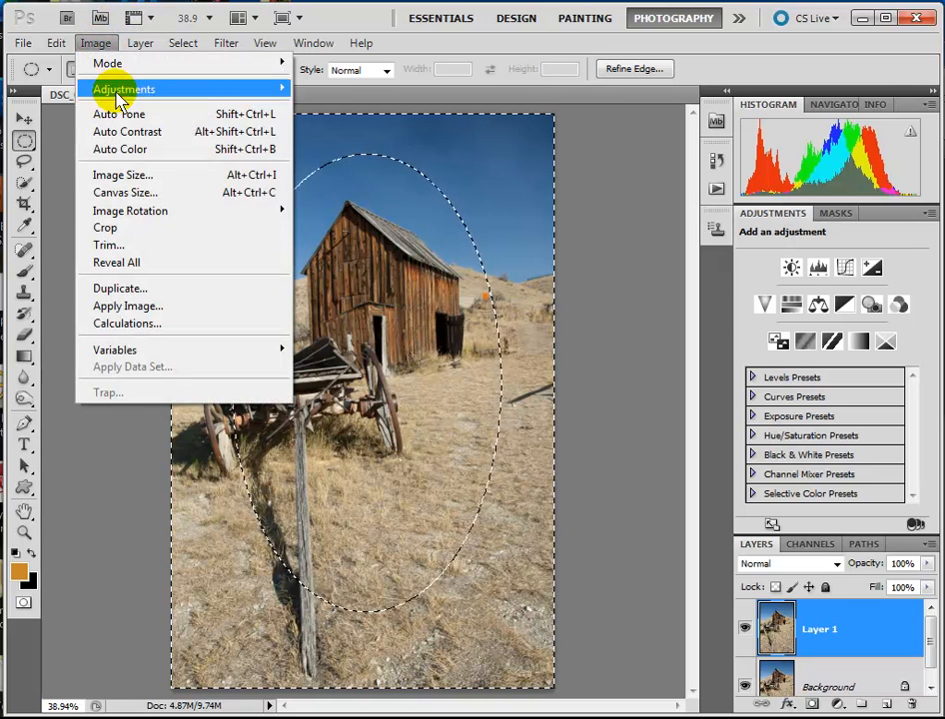
pyautogui.moveTo(128, 91)
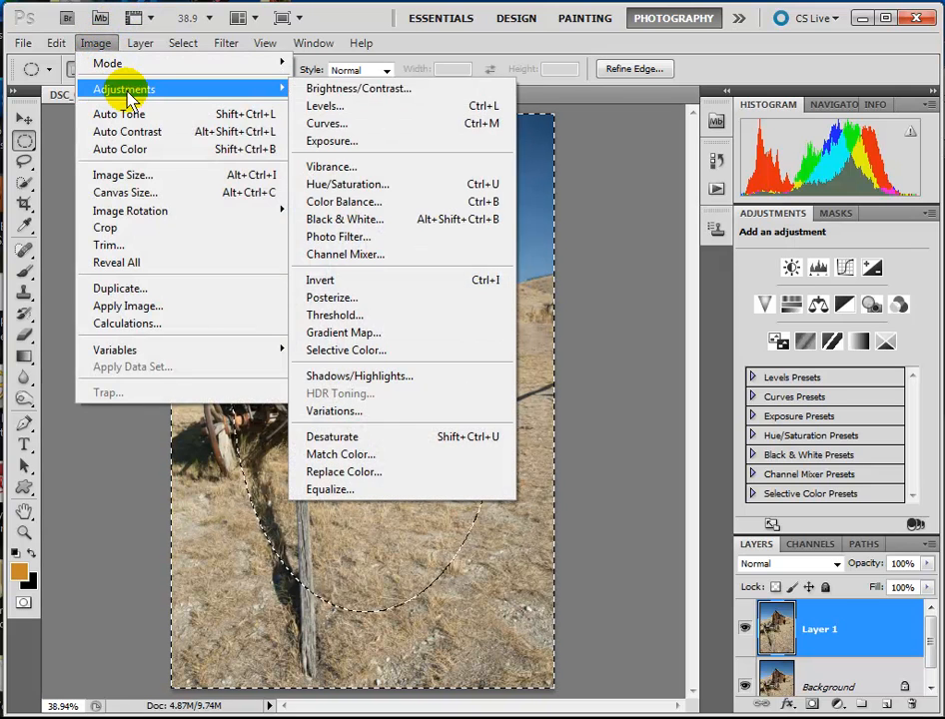
pyautogui.click(407, 93)
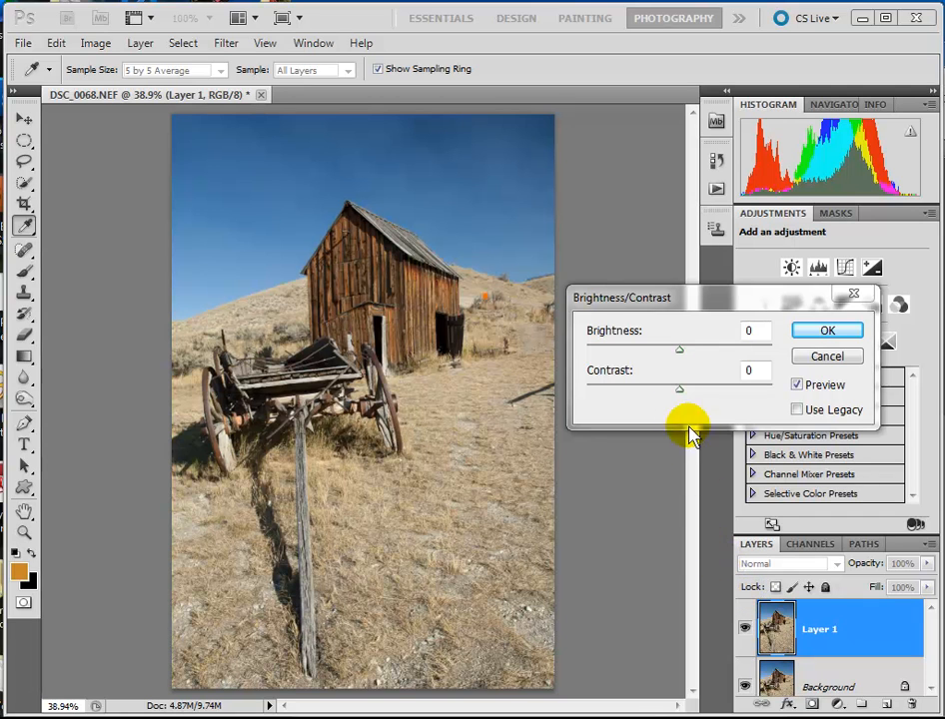
pyautogui.click(678, 357)
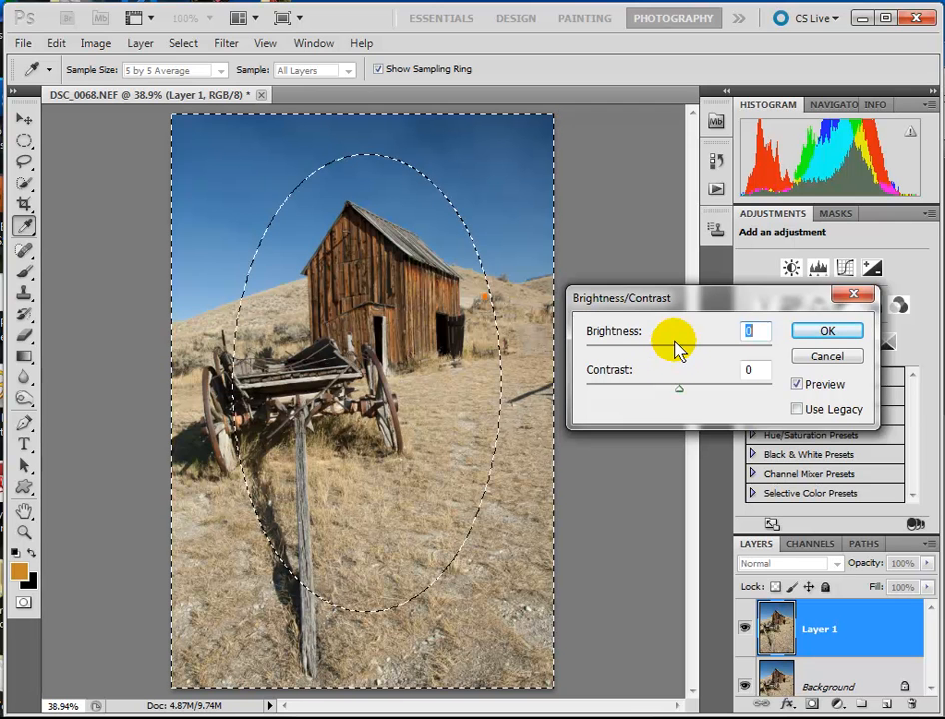
pyautogui.moveTo(683, 360); pyautogui.dragTo(673, 364)
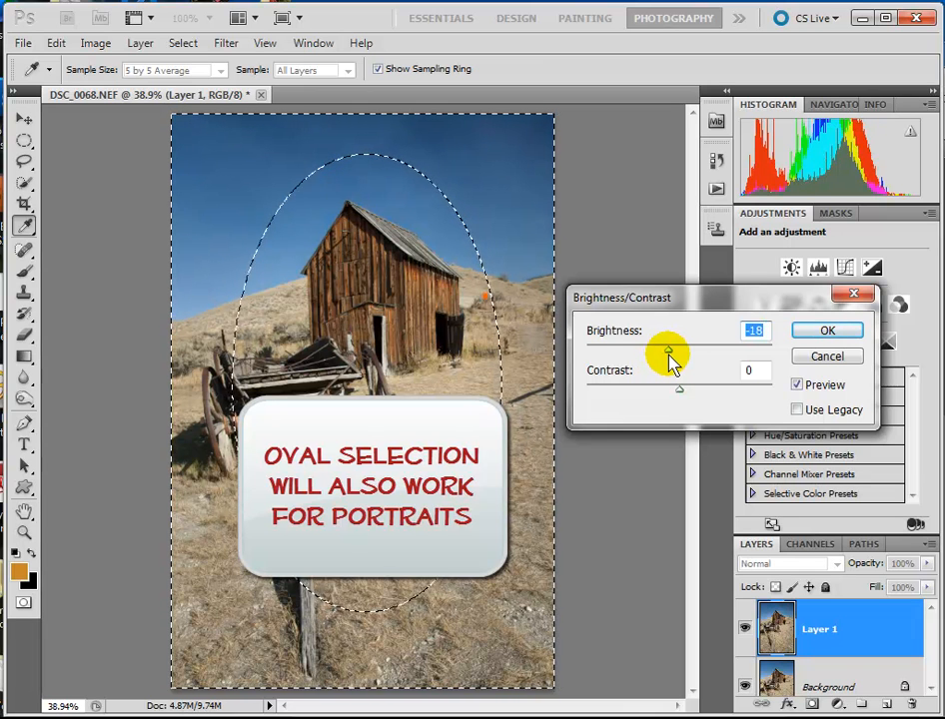
pyautogui.click(824, 335)
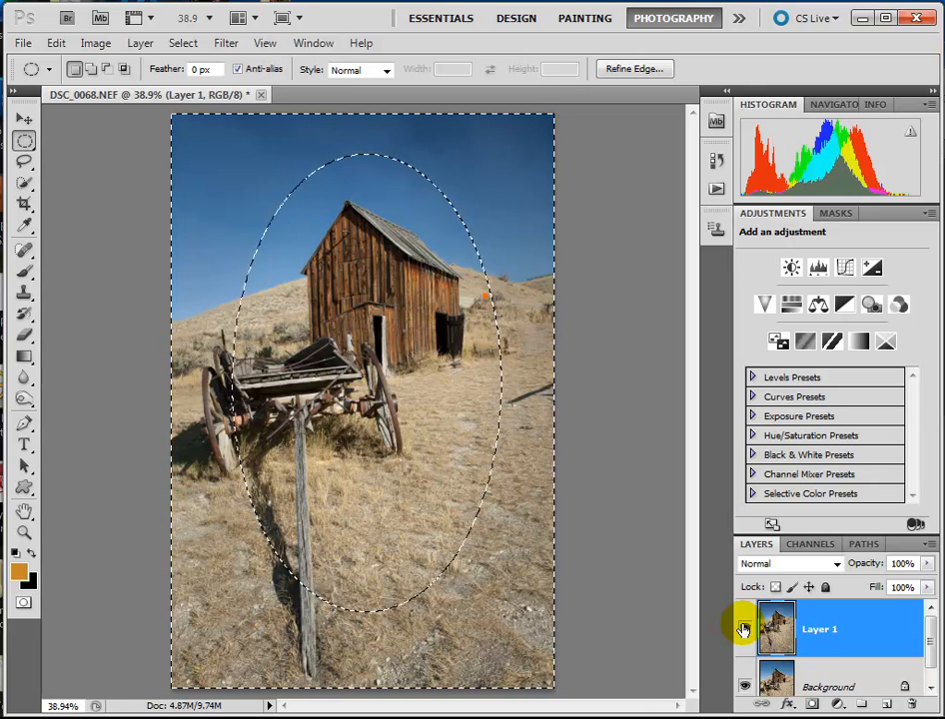
pyautogui.hotkey('ctrl', 'd')
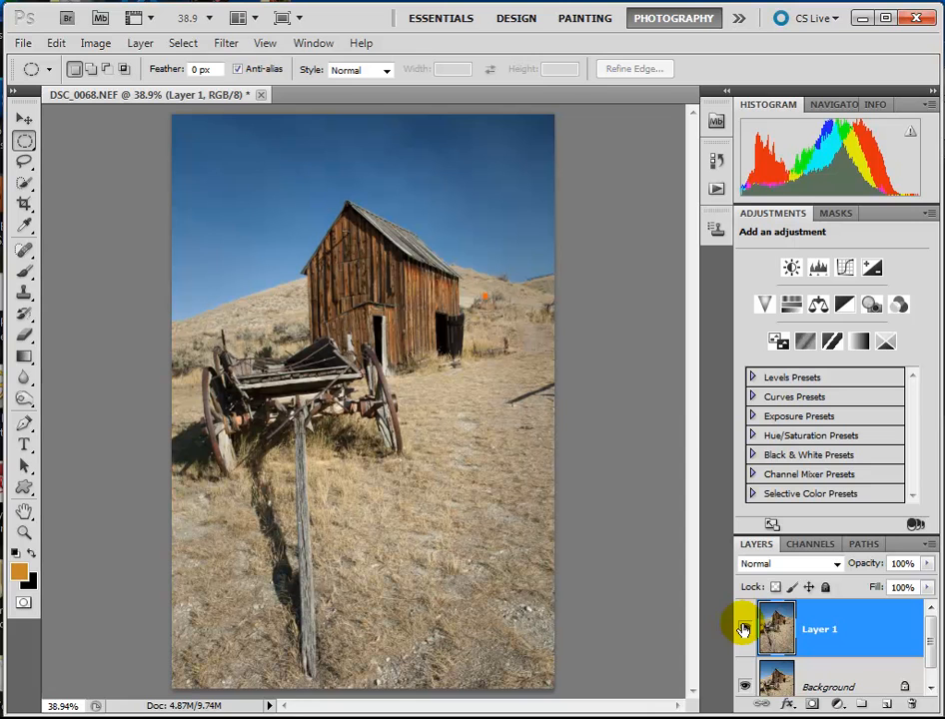
# Switch Layer 1's visibility off and on to compare the oval vignette with the original photo
pyautogui.click(743, 630)
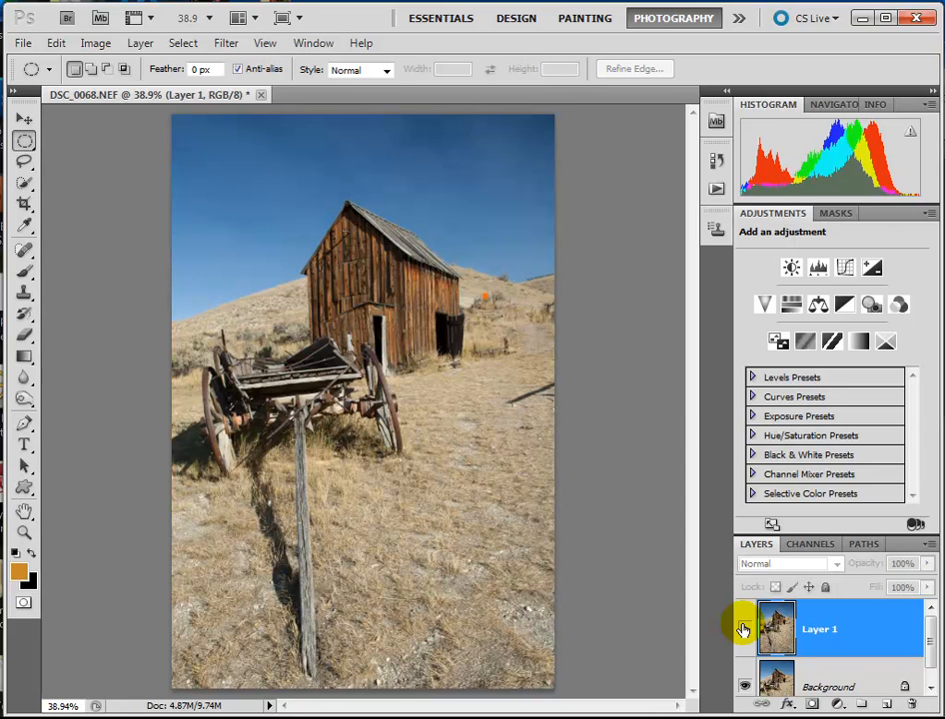
pyautogui.click(743, 630)
pyautogui.click(743, 629)
pyautogui.click(744, 629)
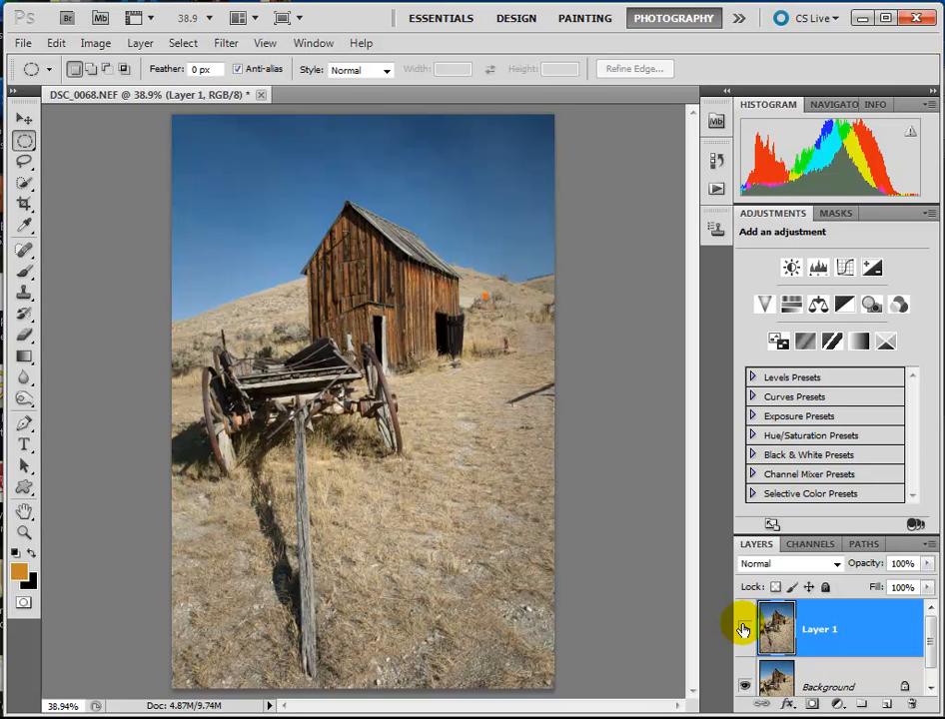
# Hide Layer 1 and duplicate the Background layer as a new working copy
pyautogui.click(743, 629)
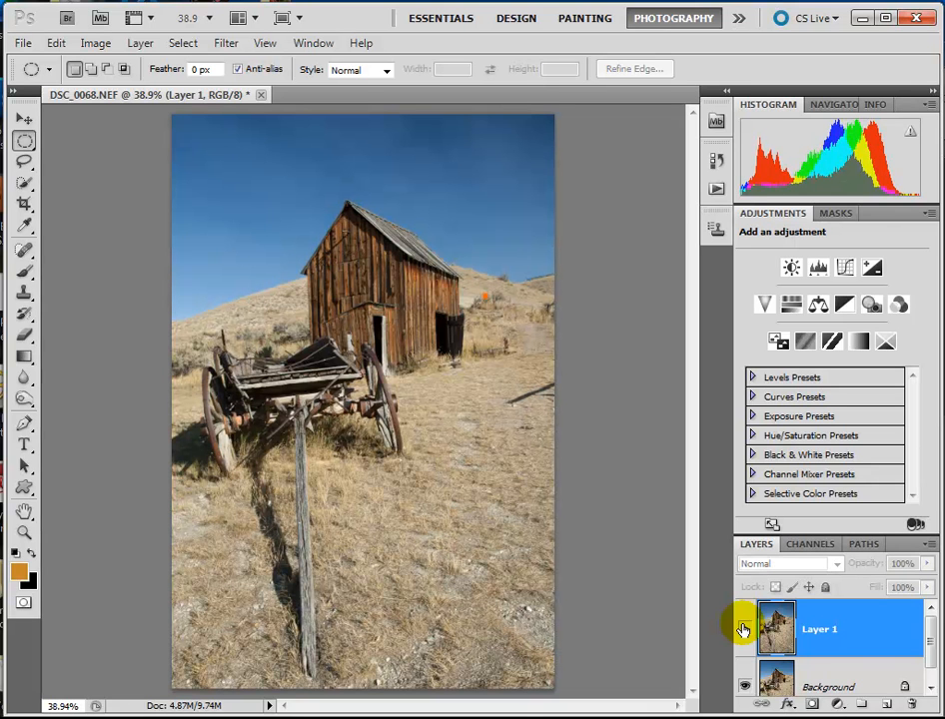
pyautogui.click(743, 629)
pyautogui.click(856, 682)
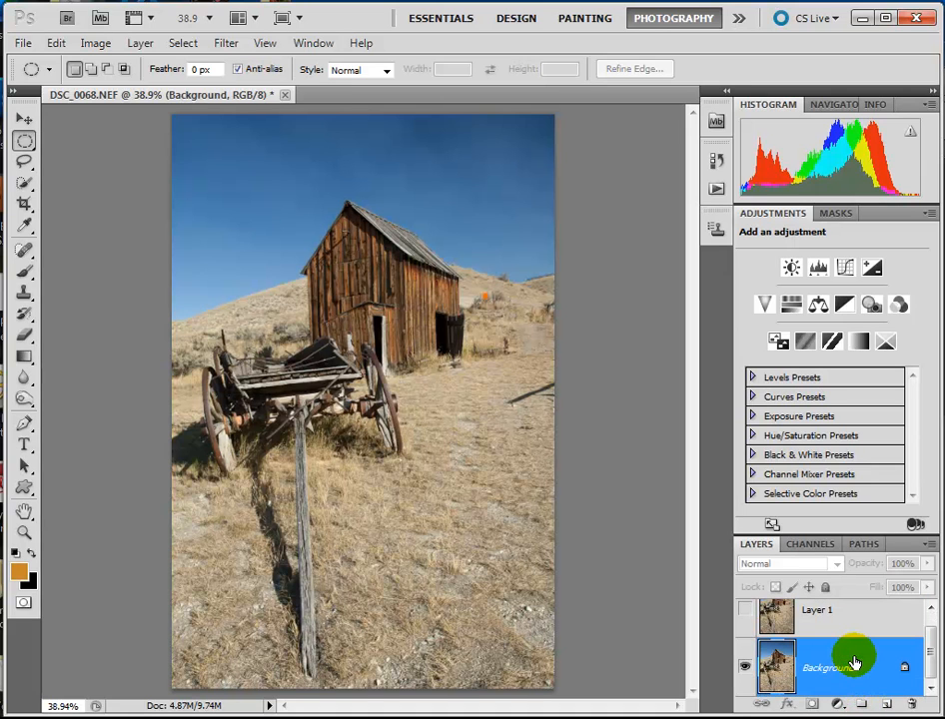
pyautogui.hotkey('ctrl', 'j')
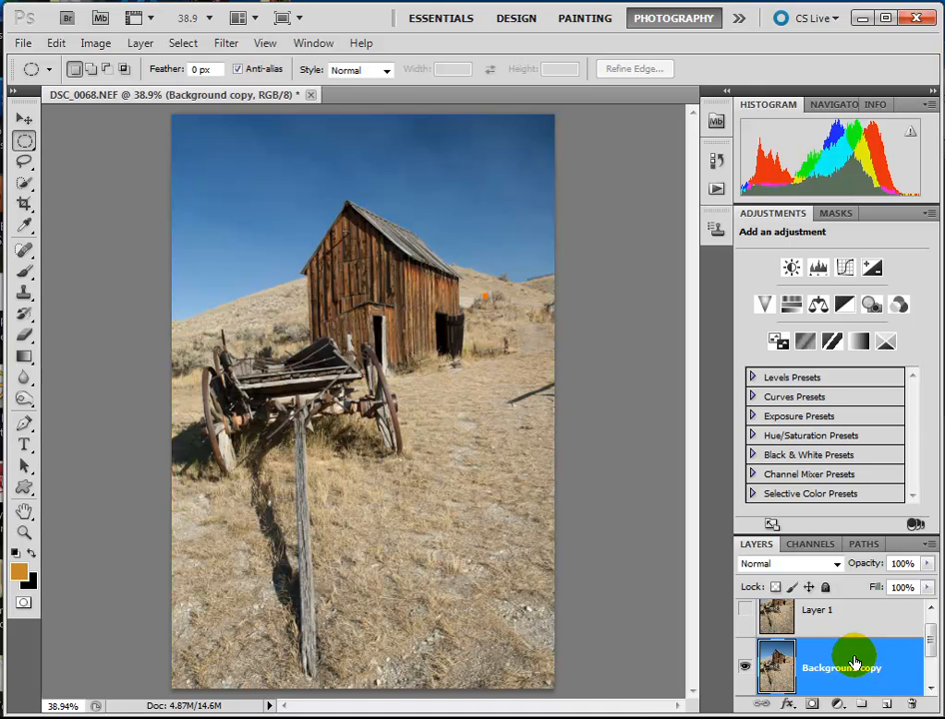
pyautogui.scroll(1, 865, 620)
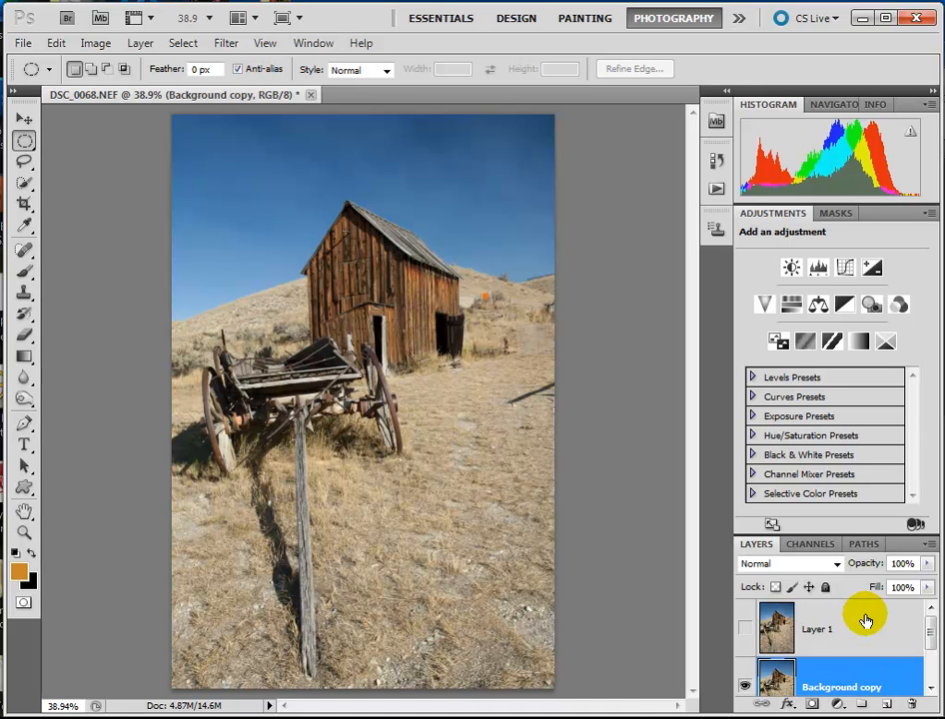
pyautogui.scroll(-1, 860, 657)
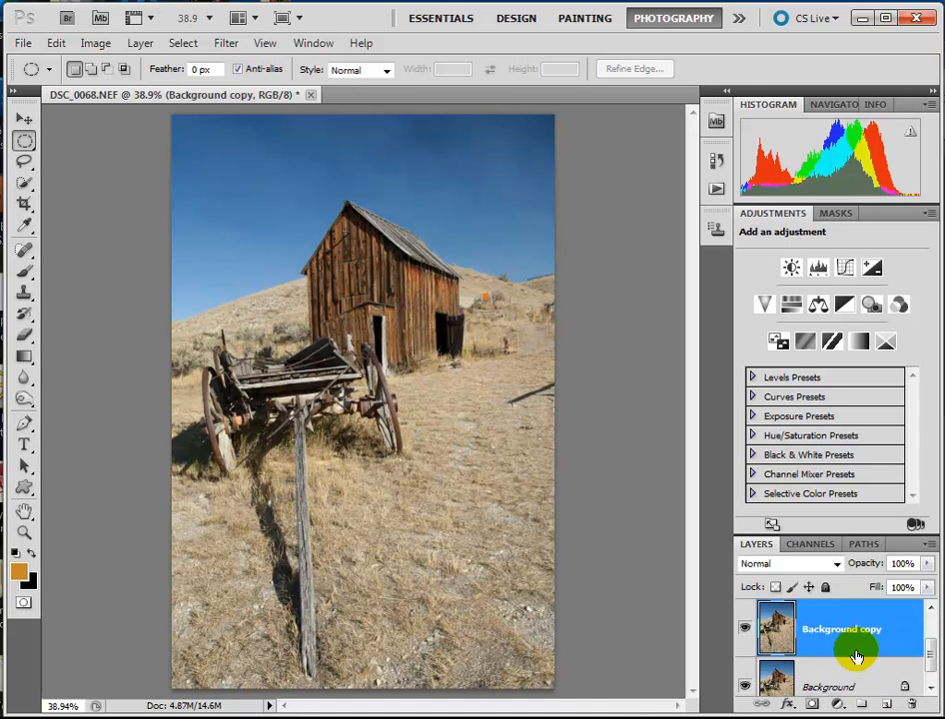
pyautogui.scroll(-1, 856, 657)
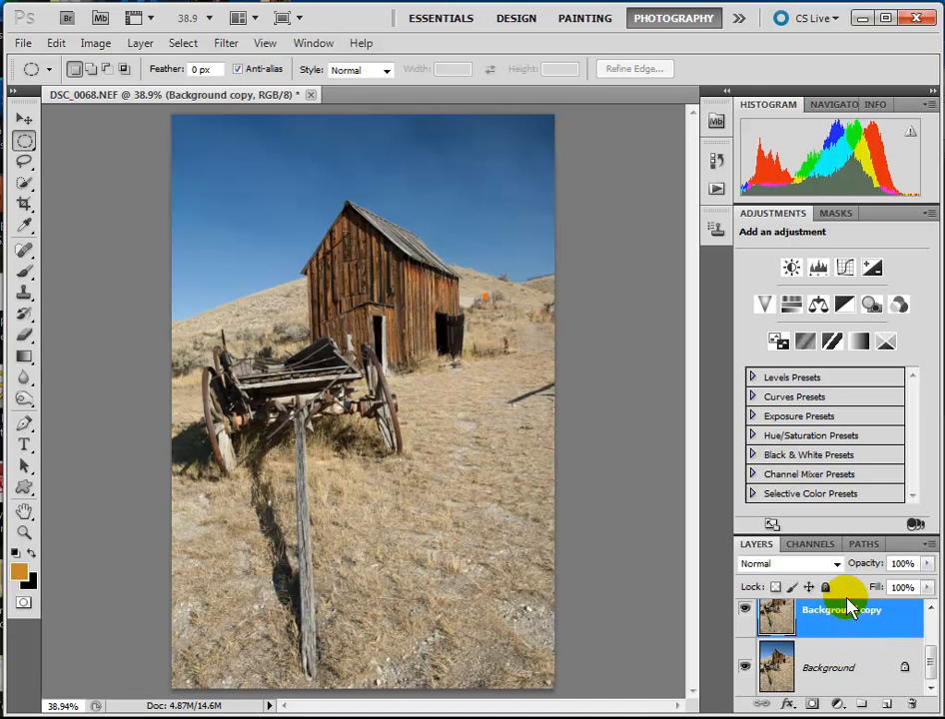
pyautogui.scroll(1, 821, 628)
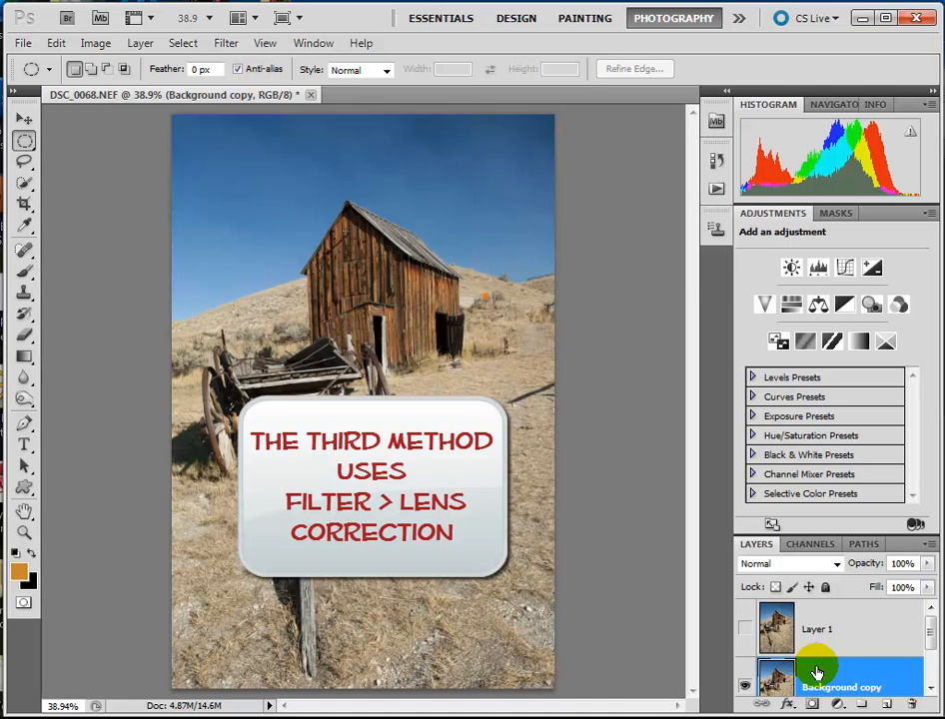
pyautogui.scroll(-1, 816, 671)
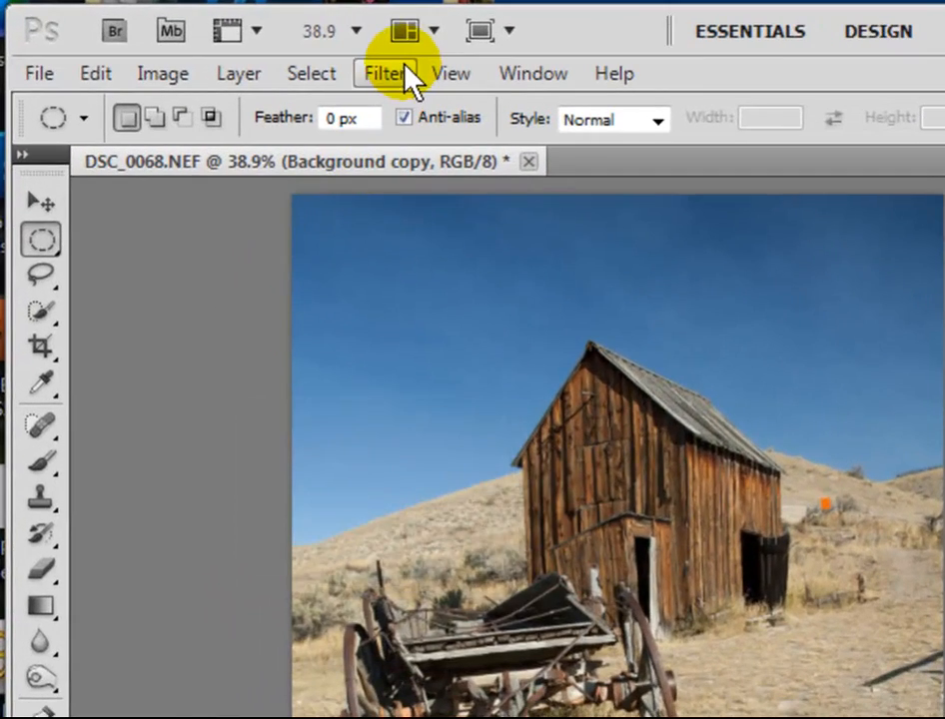
# Open the Lens Correction filter for the Background copy layer and show its custom correction settings
pyautogui.click(379, 80)
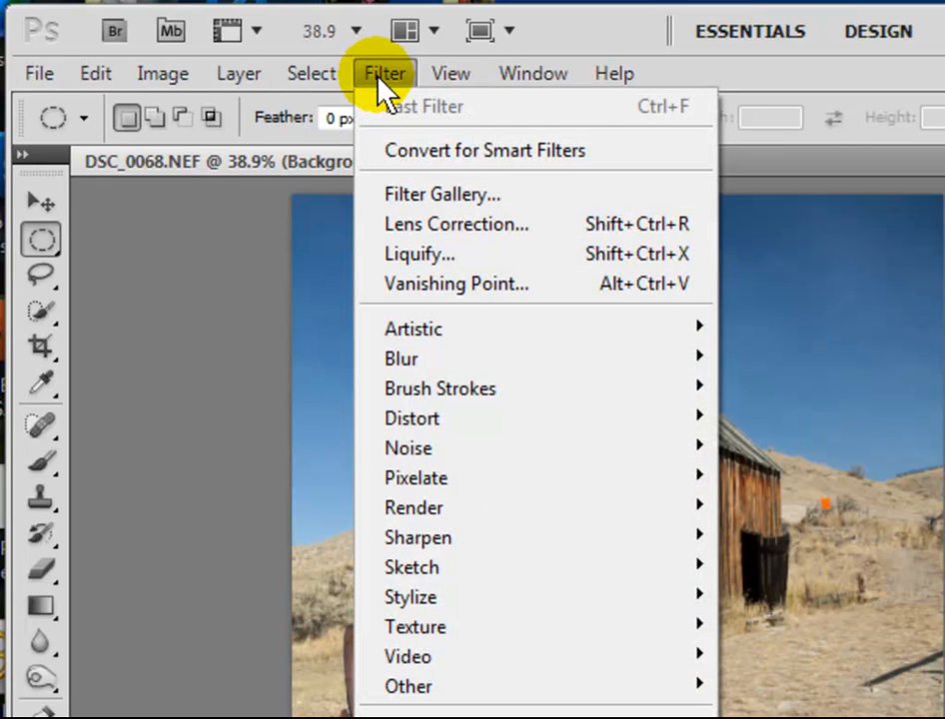
pyautogui.click(456, 228)
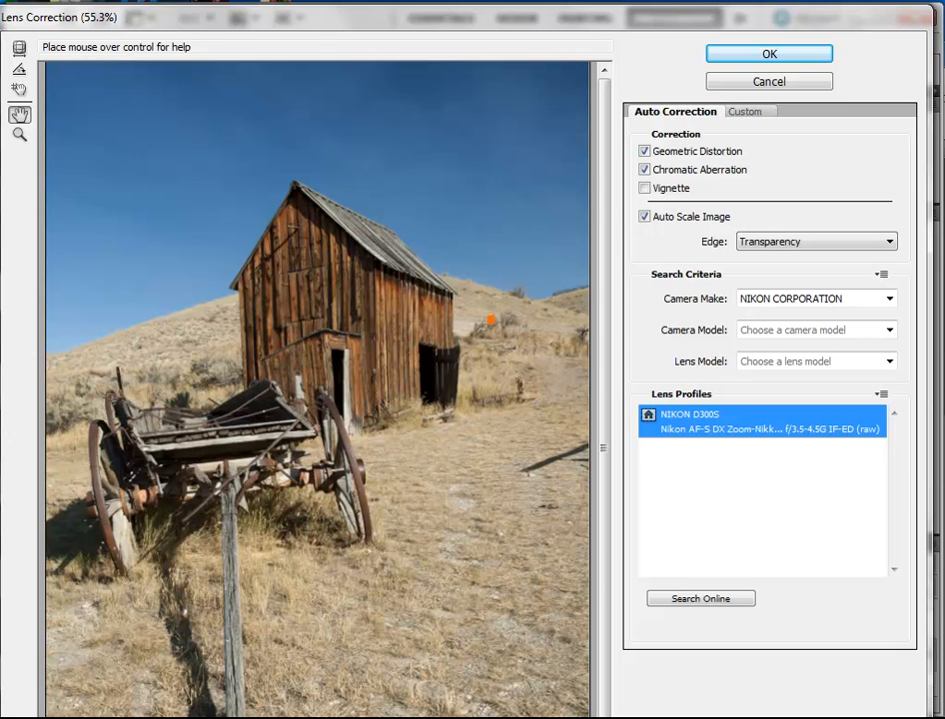
pyautogui.moveTo(410, 718); pyautogui.dragTo(409, 707)
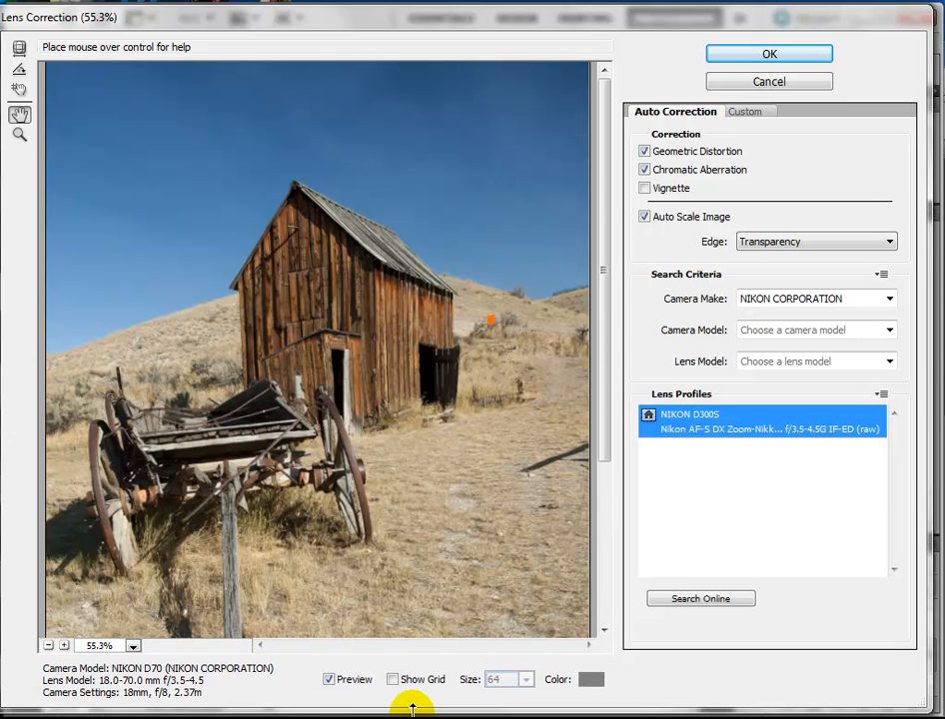
pyautogui.press('Return')
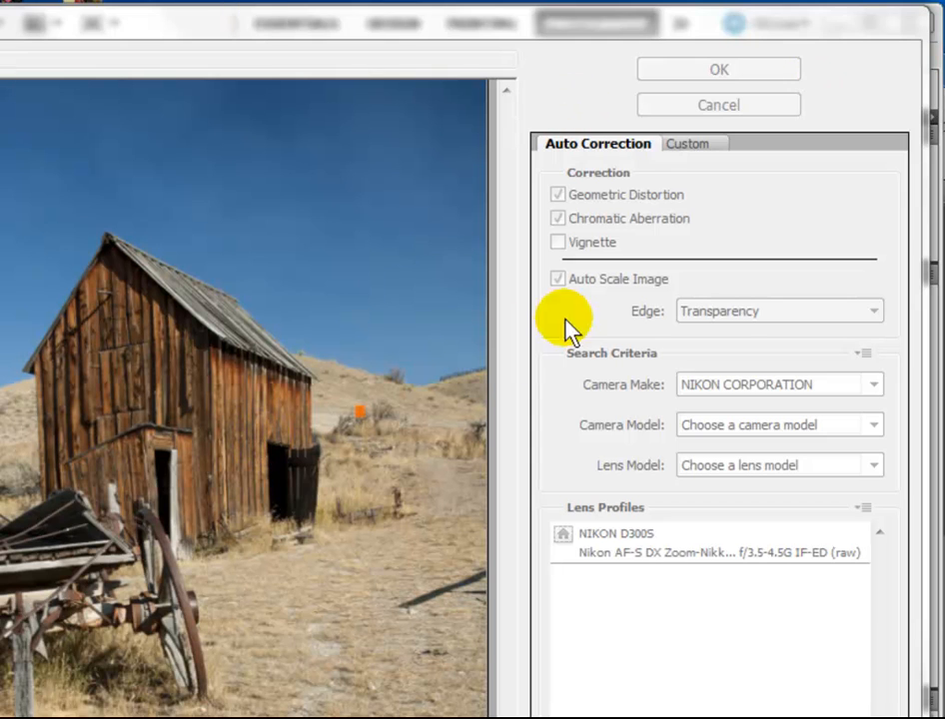
pyautogui.click(688, 146)
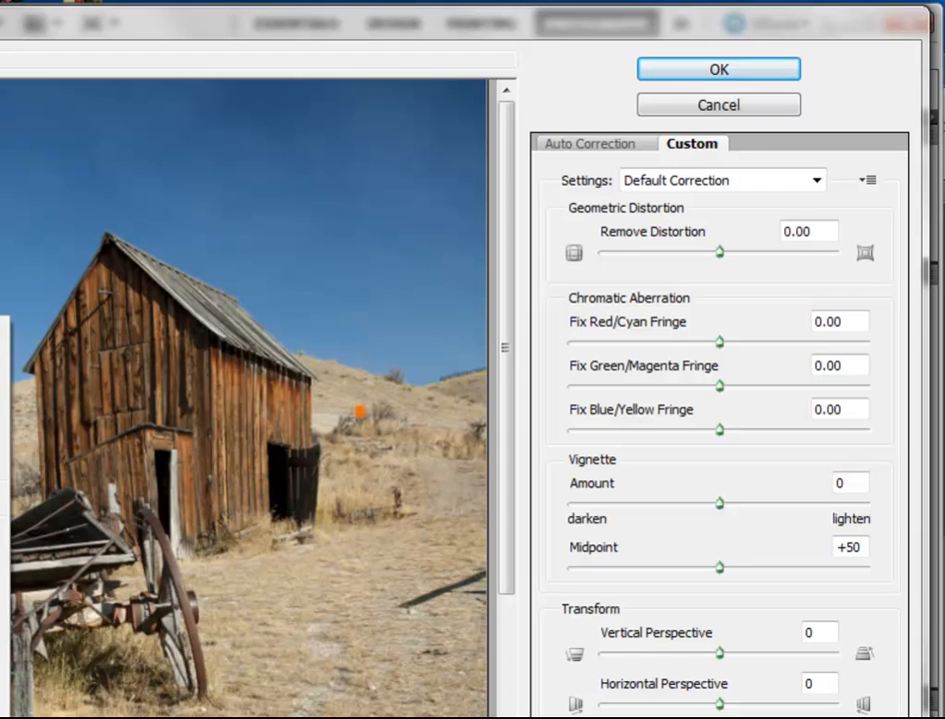
pyautogui.click(5, 498)
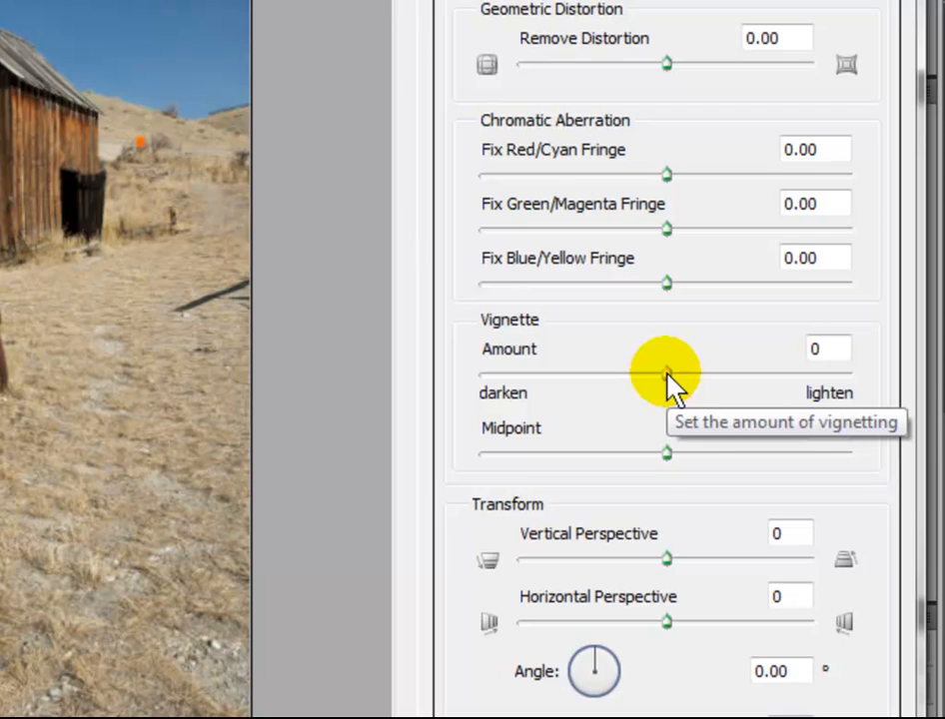
# Experiment with lightening and darkening the lens vignette, settling on an amount of -48 and a midpoint of +39
pyautogui.click(667, 372)
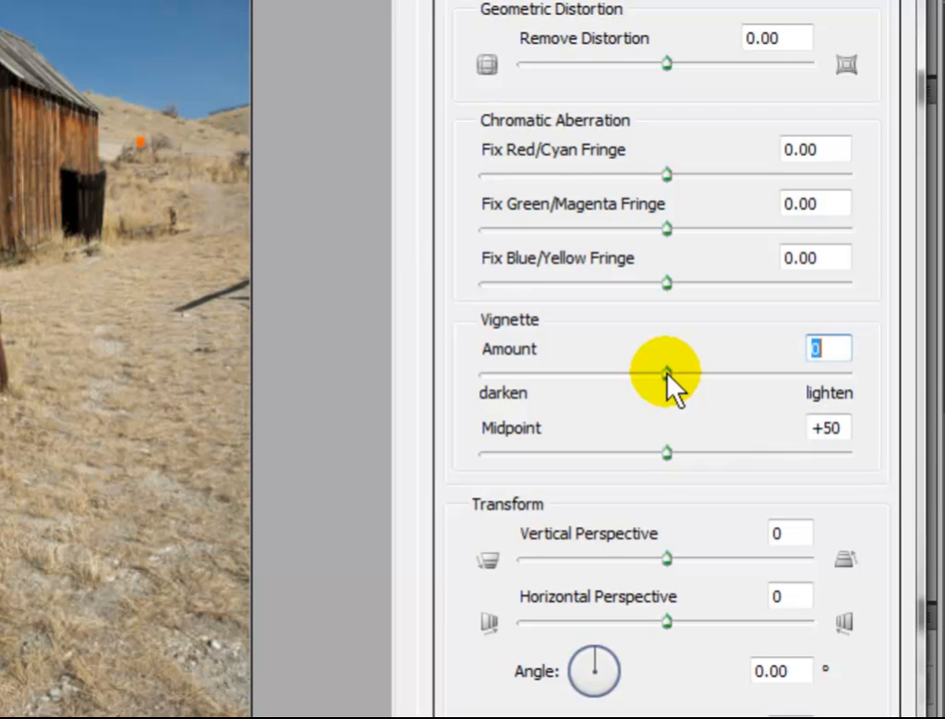
pyautogui.moveTo(668, 374); pyautogui.dragTo(883, 394)
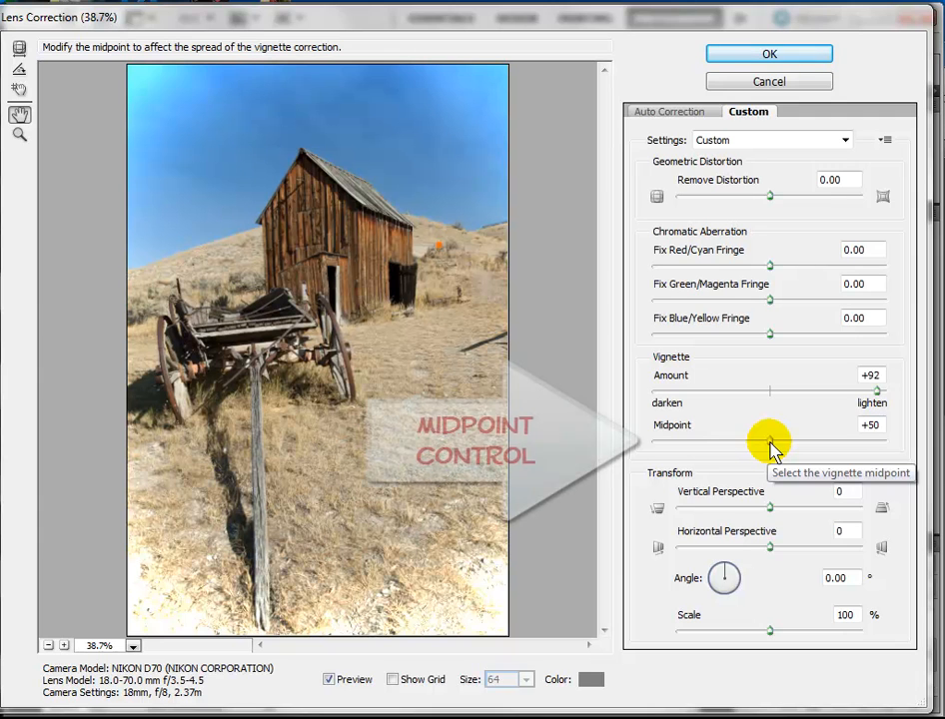
pyautogui.moveTo(771, 450); pyautogui.dragTo(694, 453)
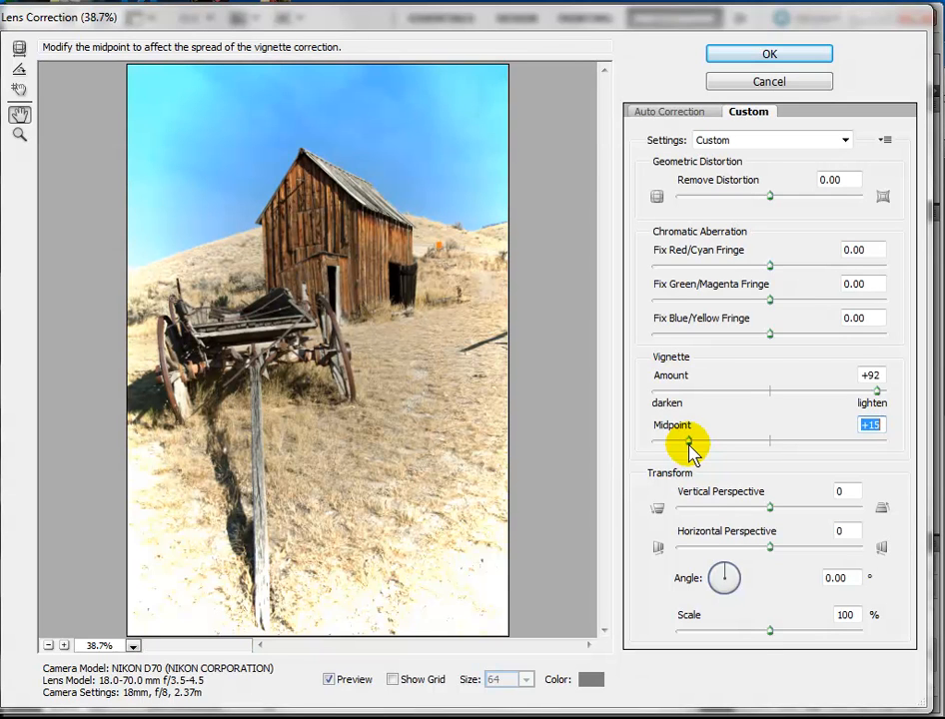
pyautogui.moveTo(689, 444); pyautogui.dragTo(744, 448)
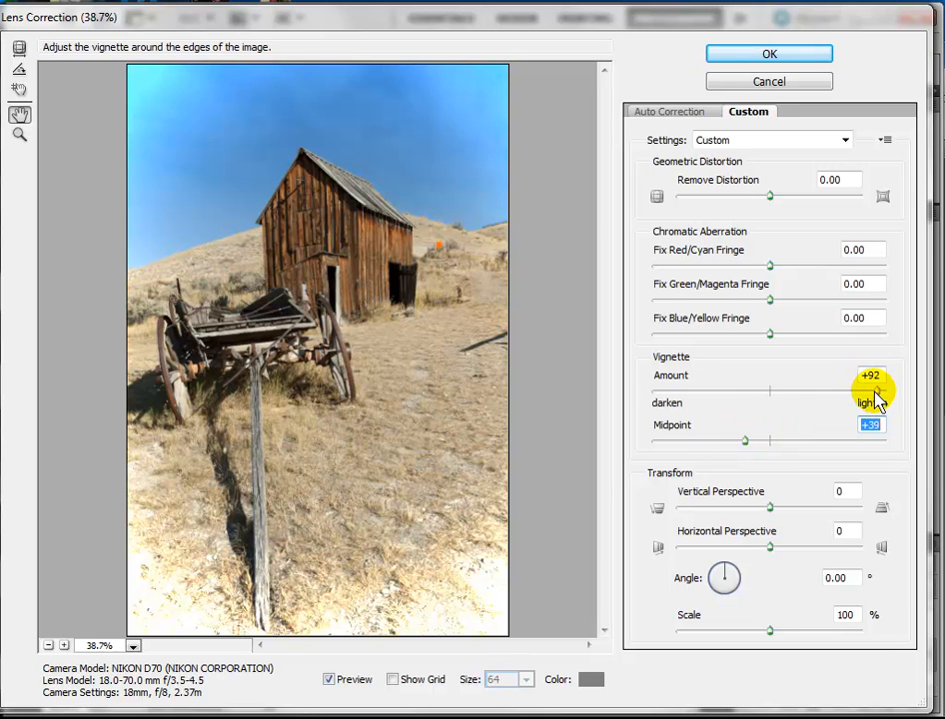
pyautogui.moveTo(870, 392); pyautogui.dragTo(716, 414)
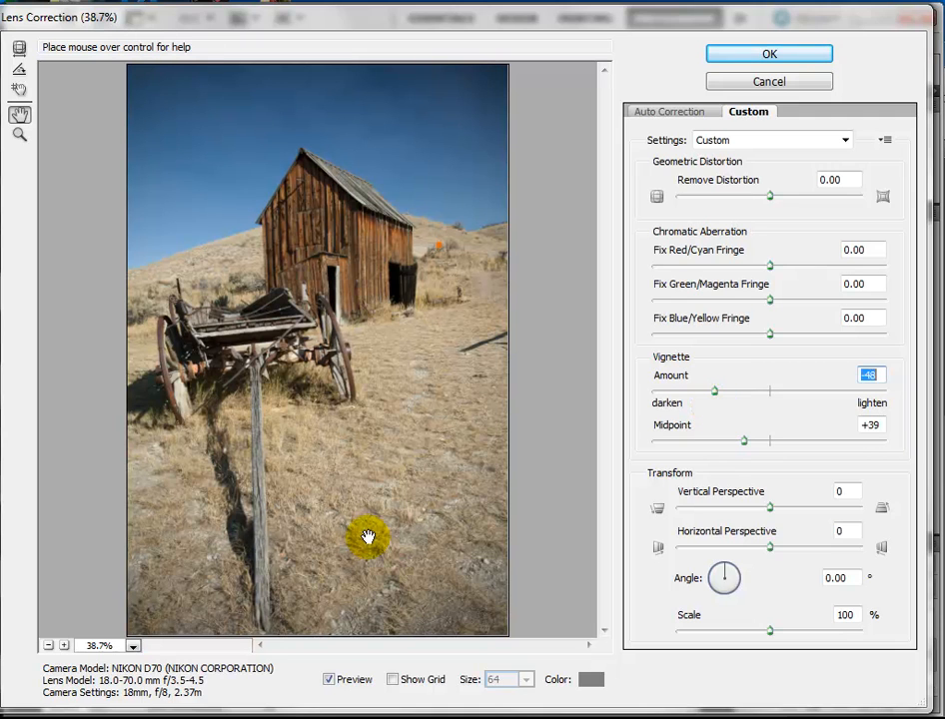
# Compare the corrected photo with the original using the filter preview, and apply the lens correction
pyautogui.click(328, 680)
pyautogui.click(328, 681)
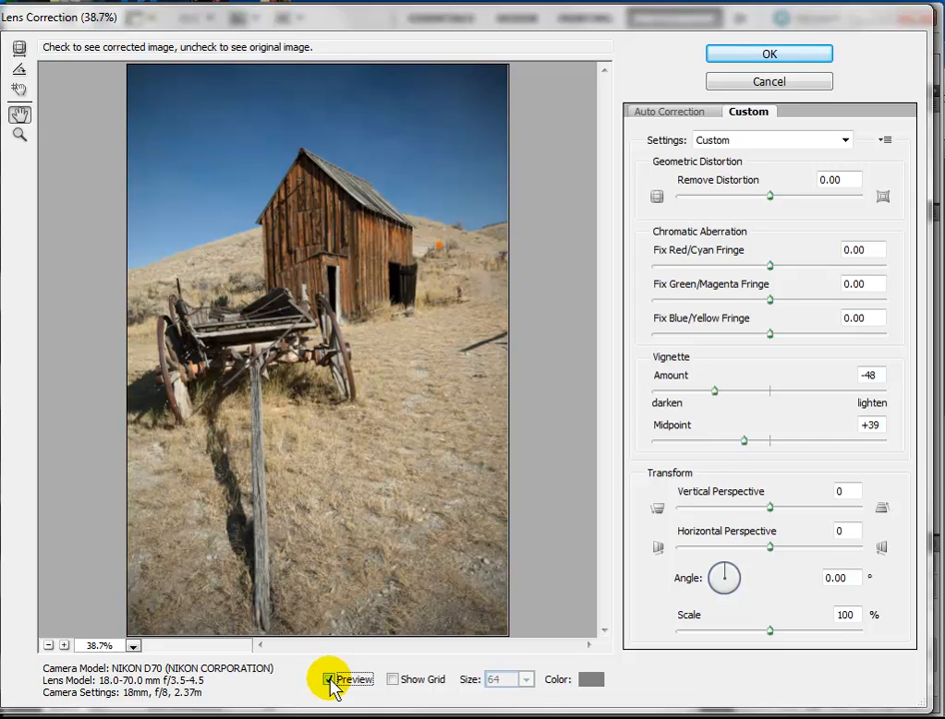
pyautogui.click(330, 681)
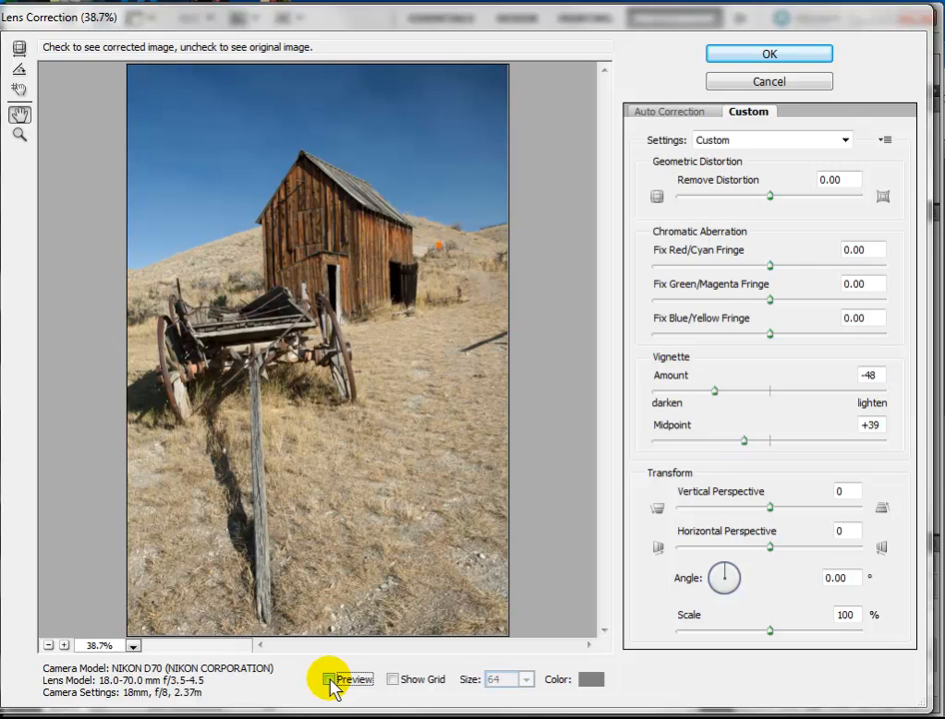
pyautogui.click(330, 680)
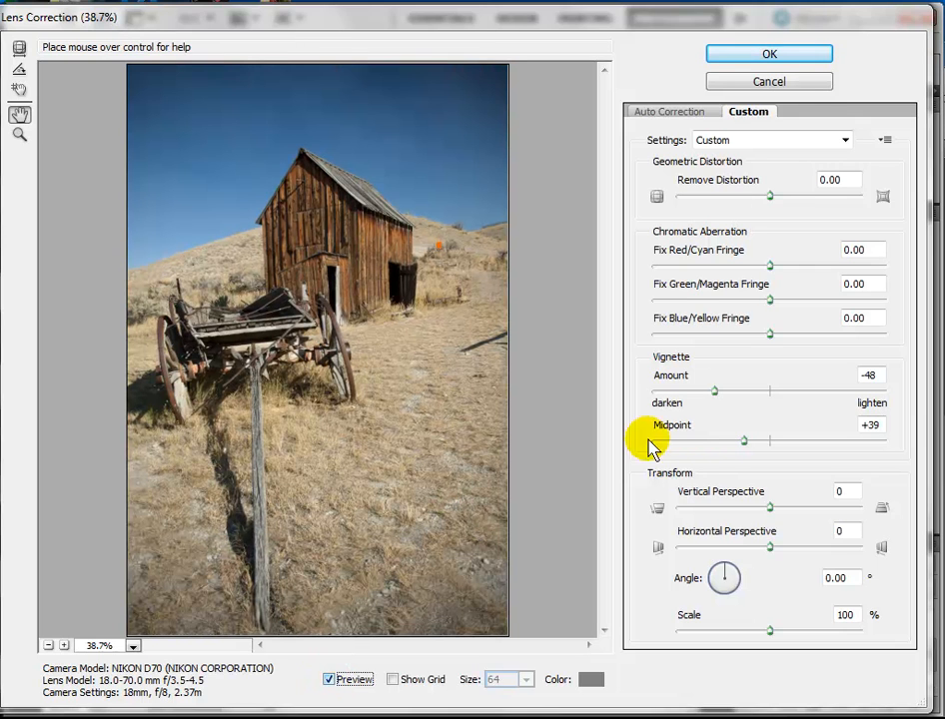
pyautogui.click(769, 56)
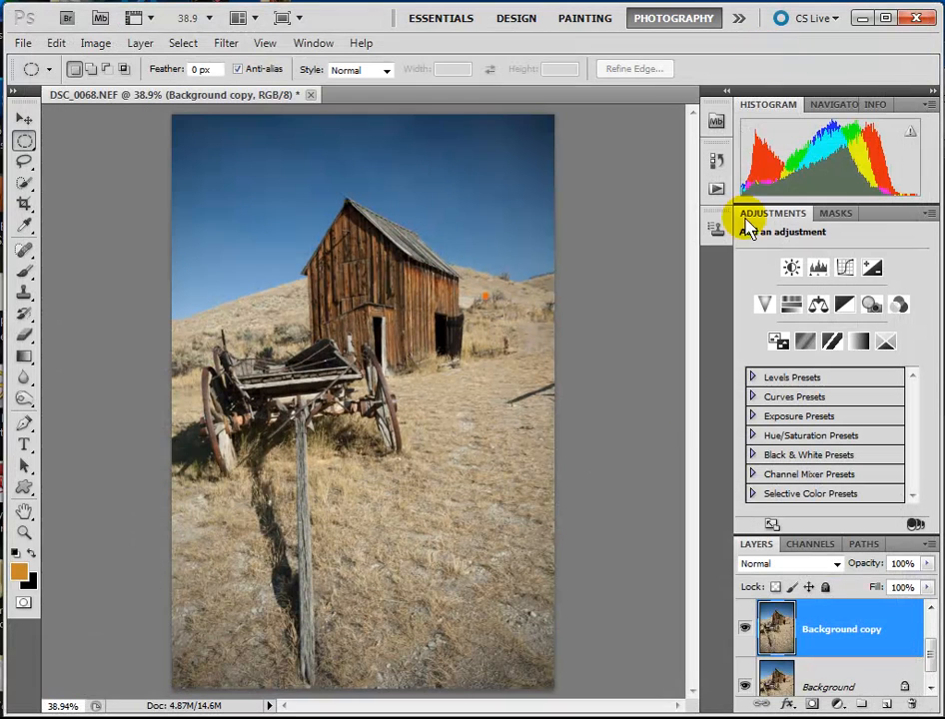
# Switch the Background copy layer's visibility off and on to compare the lens vignette with the original photo
pyautogui.click(744, 636)
pyautogui.click(745, 637)
pyautogui.click(745, 637)
pyautogui.click(745, 636)
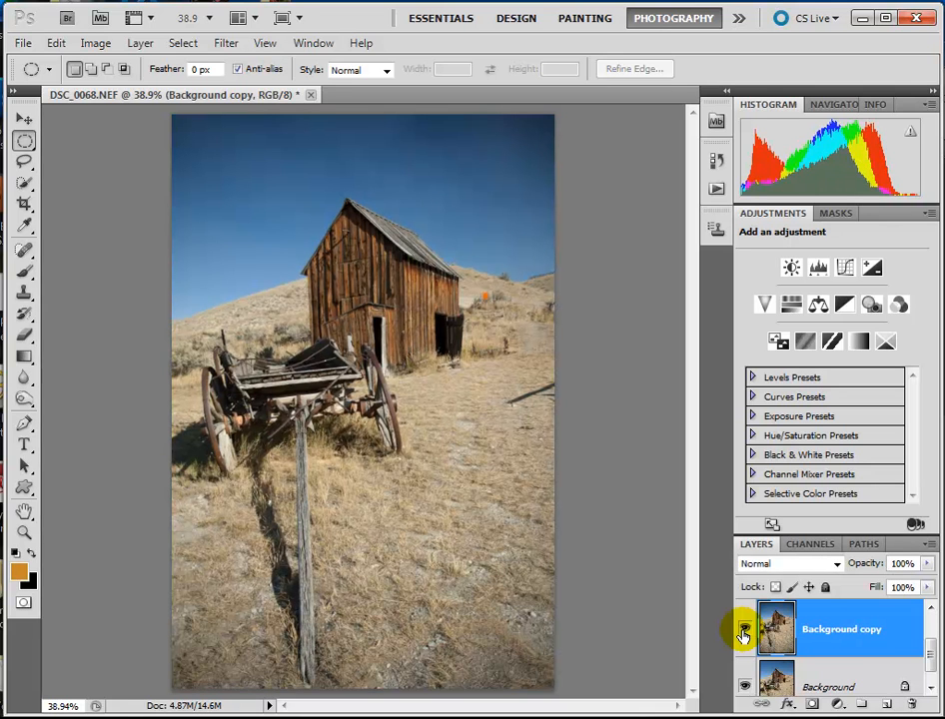